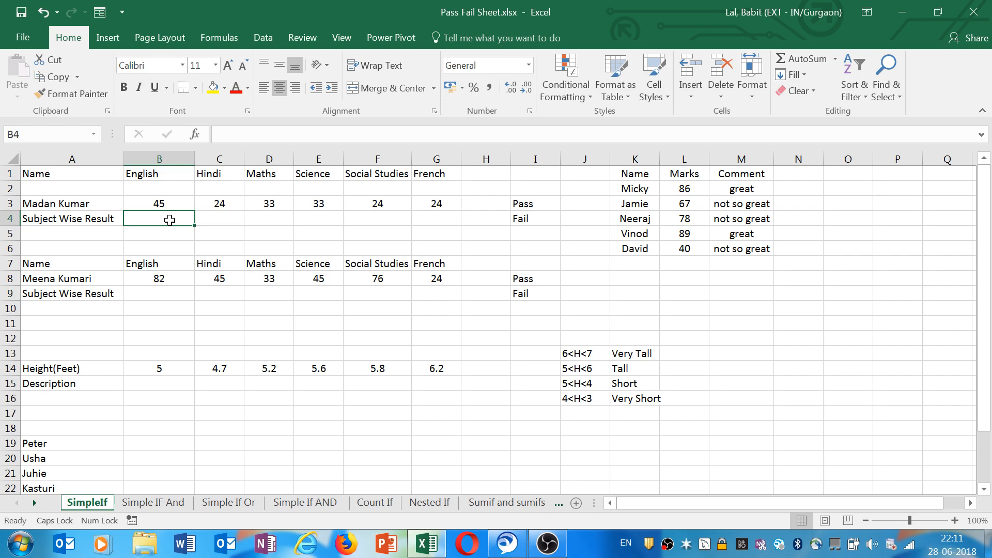
left_click_drag(160, 203, 443, 203)
left_click(159, 218)
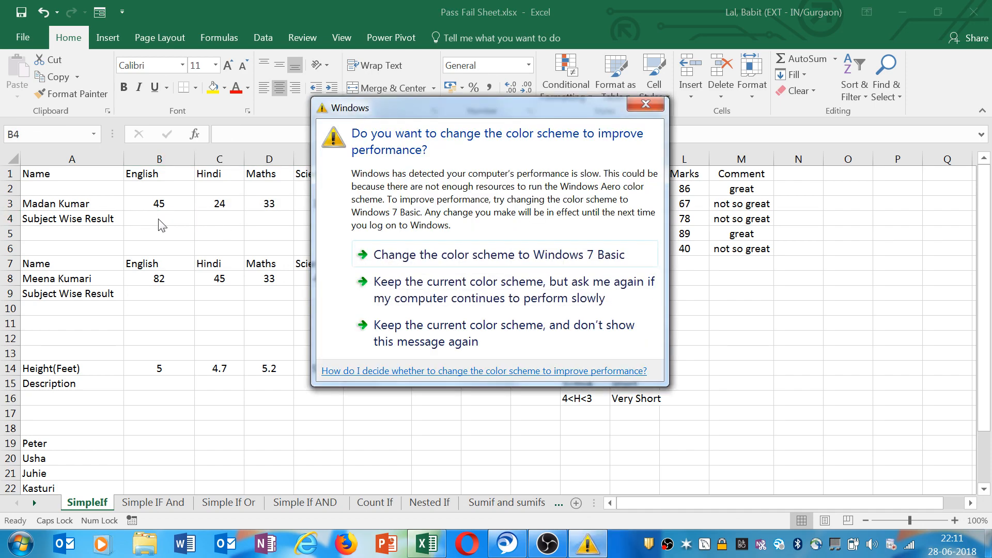
left_click(646, 104)
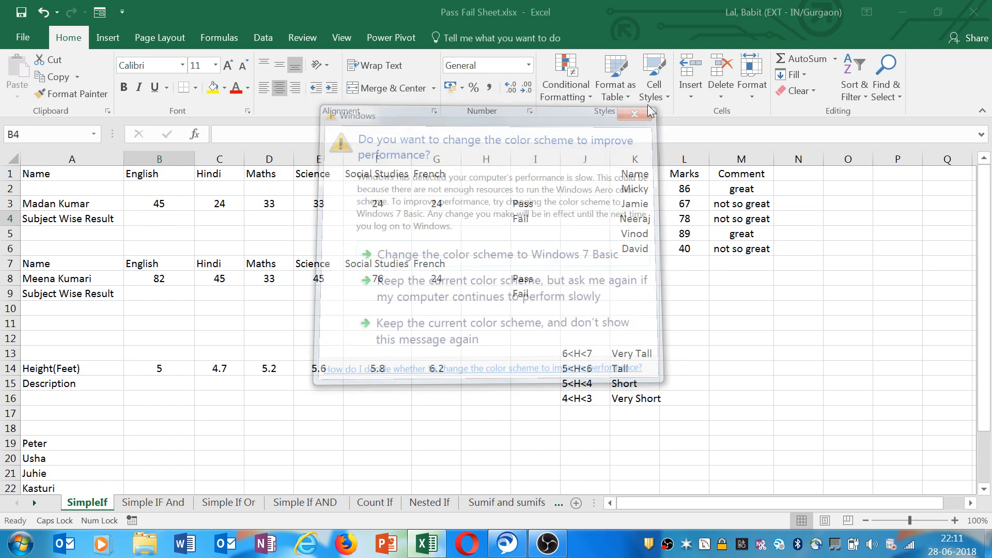
left_click(232, 218)
left_click(159, 219)
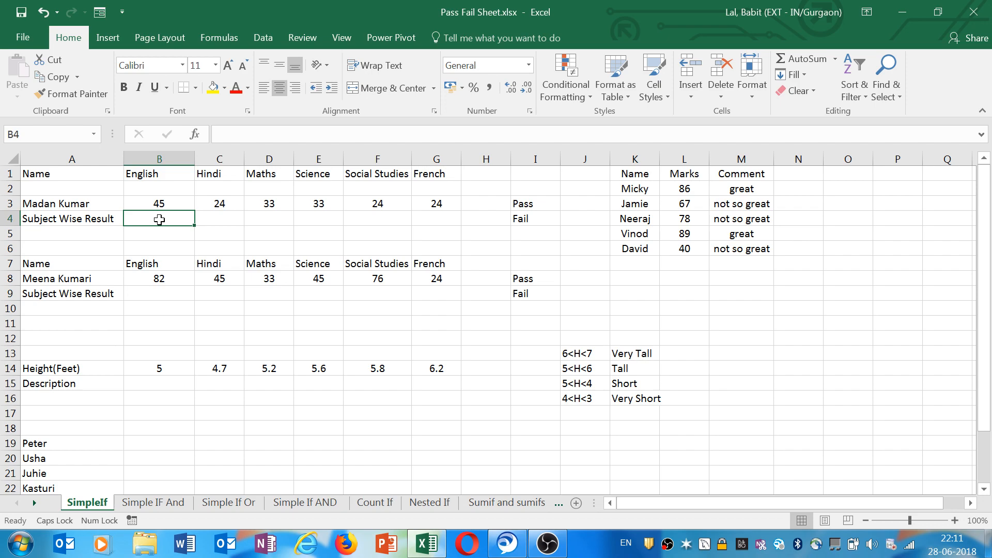
Type Pass manually as the English result in B4.
key("Caps_Lock")
type("a")
key("Caps_Lock")
key("BackSpace")
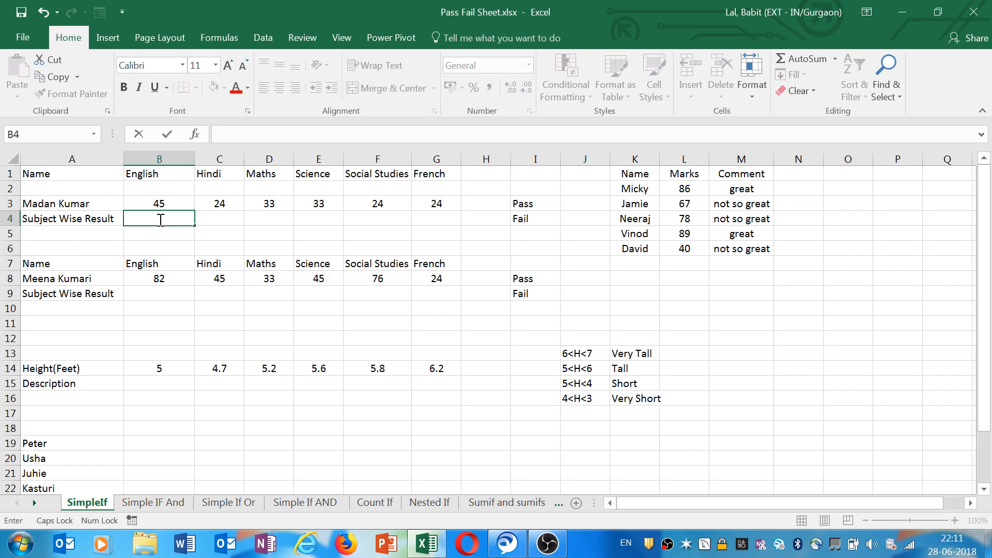
type("PASS")
key("BackSpace")
key("BackSpace")
key("BackSpace")
key("BackSpace")
key("Caps_Lock")
type("Pa")
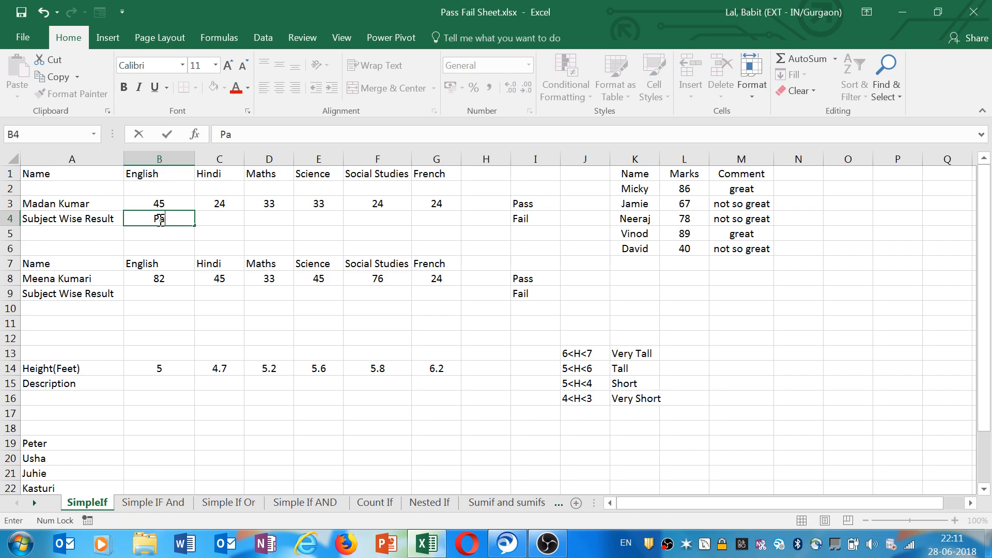
type("ss")
key("Return")
key("Up")
key("Right")
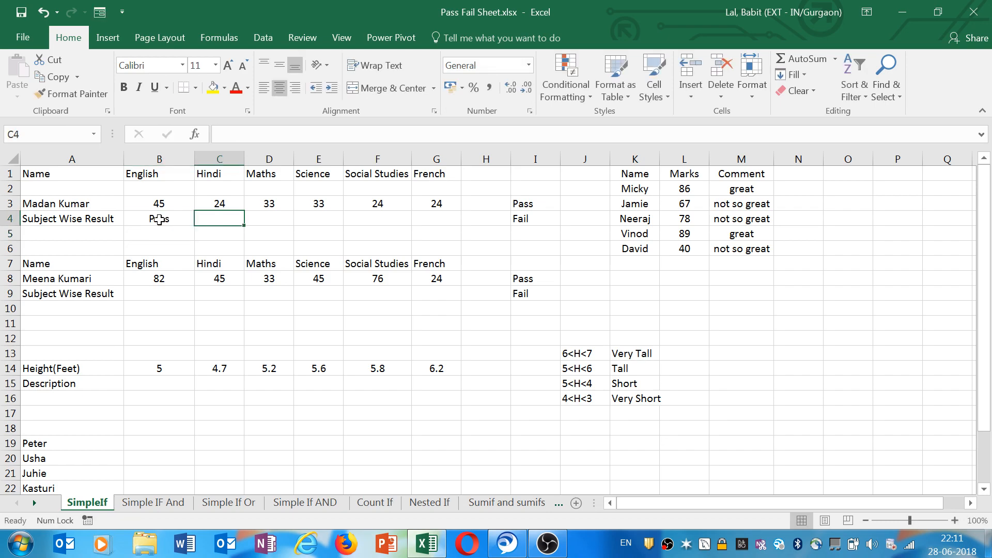
Type fail and pass manually as the Hindi and Maths results in C4 and D4.
type("fail")
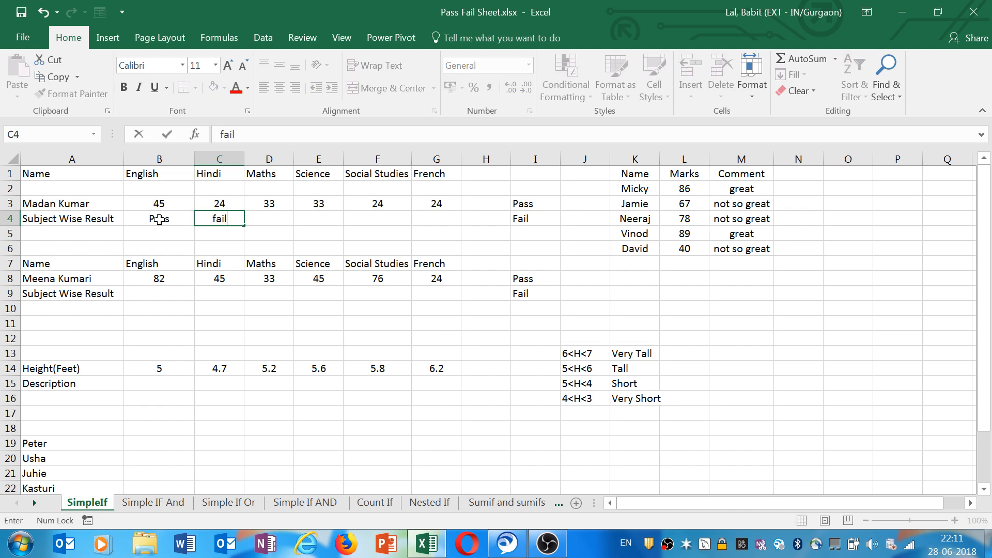
key("BackSpace")
type("l")
key("Right")
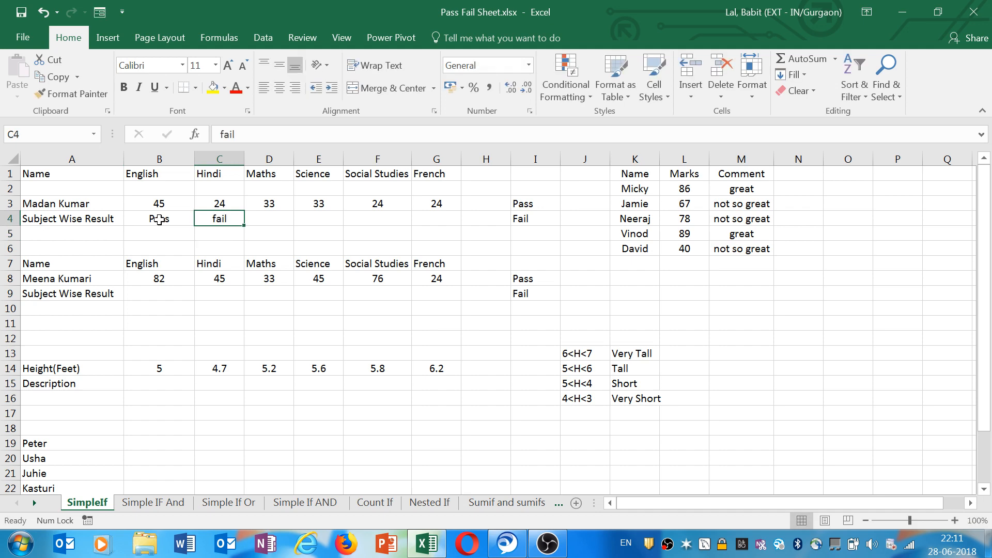
type("pass")
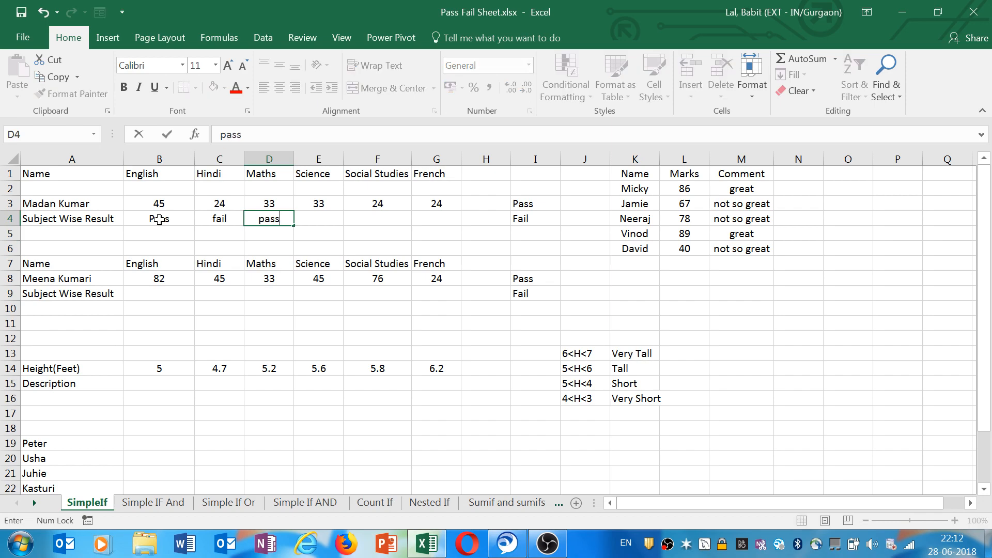
key("Return")
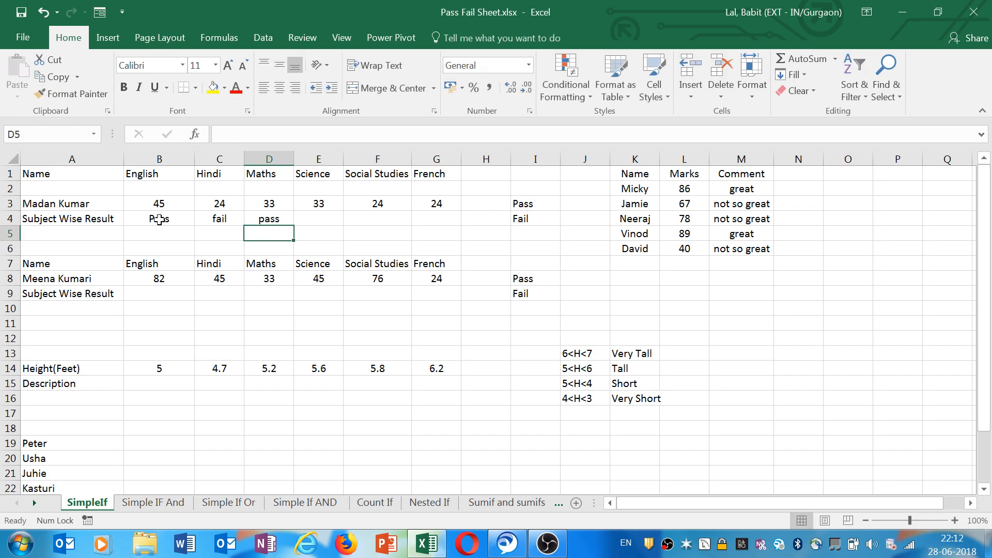
Clear the manually typed results from B4 to D4.
key("Up")
key("Right")
left_click_drag(160, 220, 292, 221)
key("Delete")
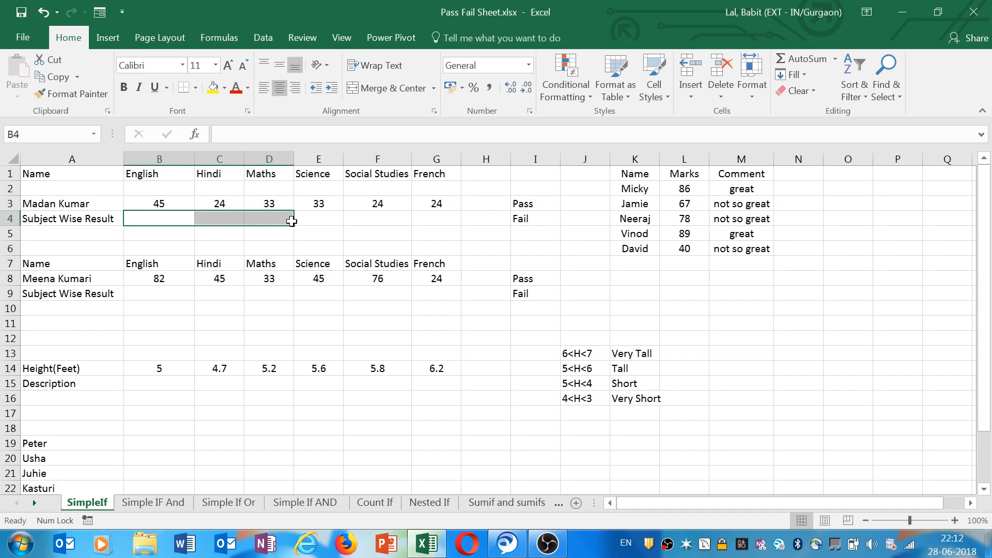
Begin an IF formula in B4 that tests whether B3 is at least 33 and returns "pass".
left_click(163, 221)
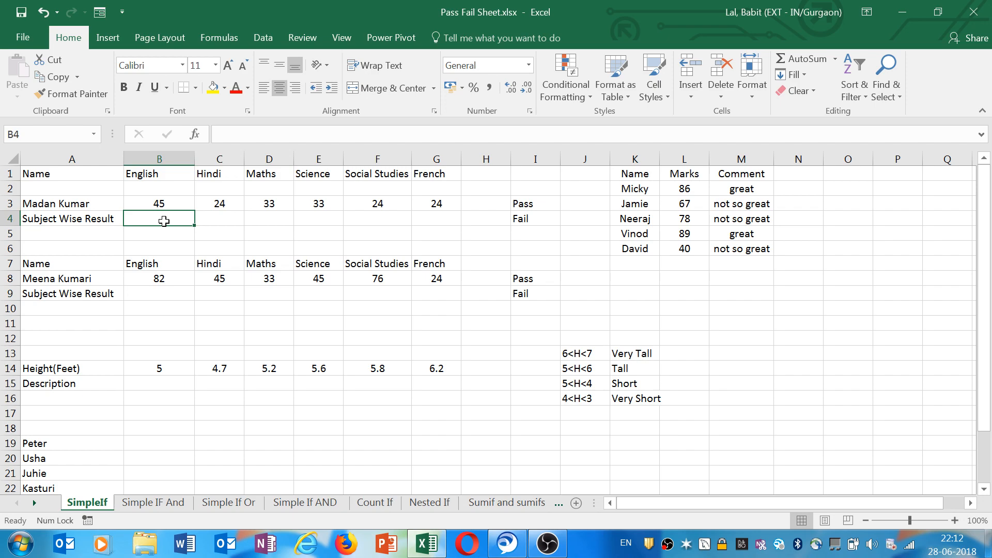
type("=if")
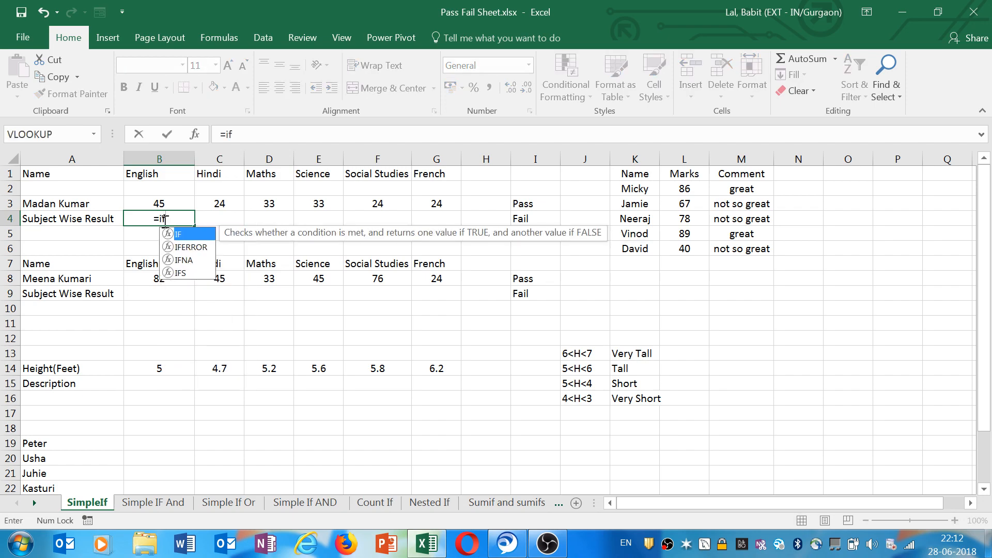
type("(")
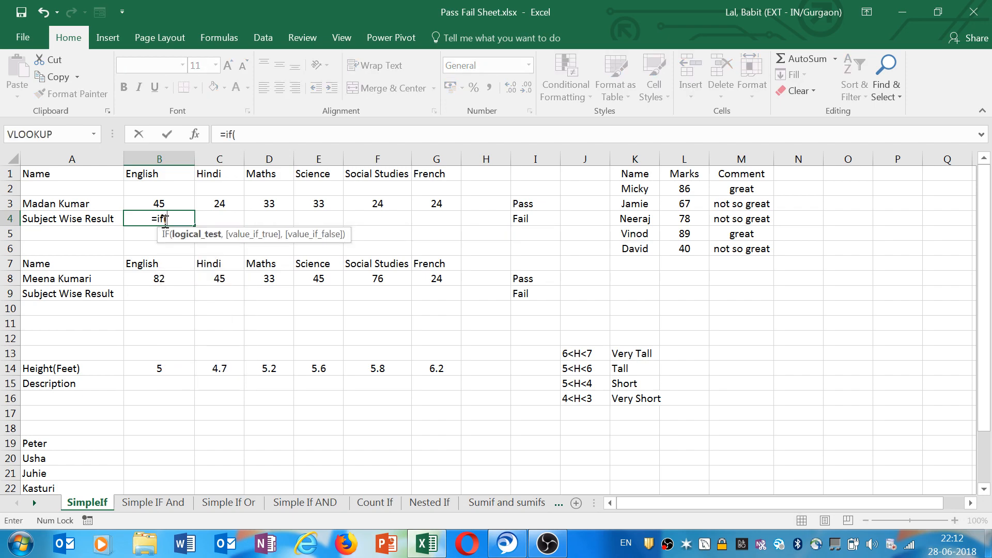
left_click(174, 203)
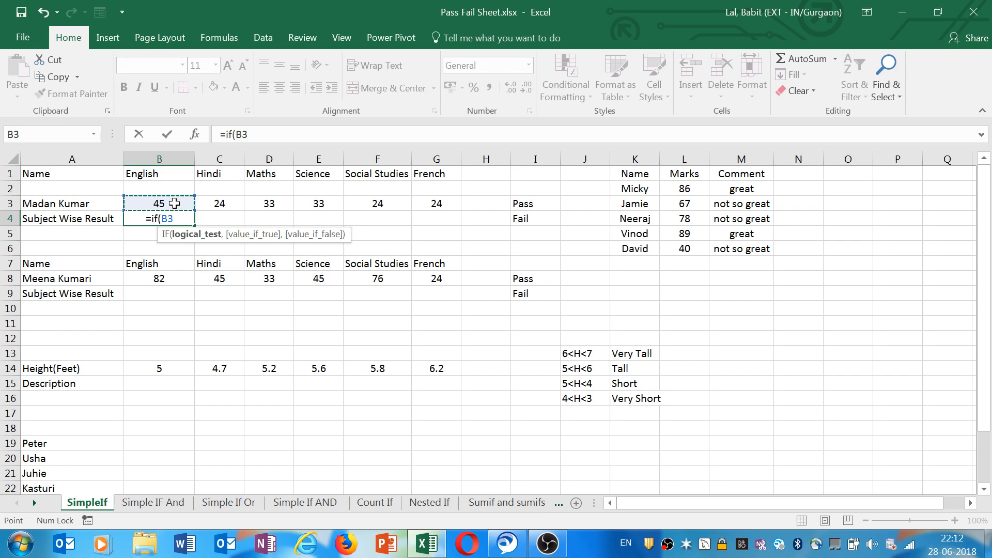
type(">=")
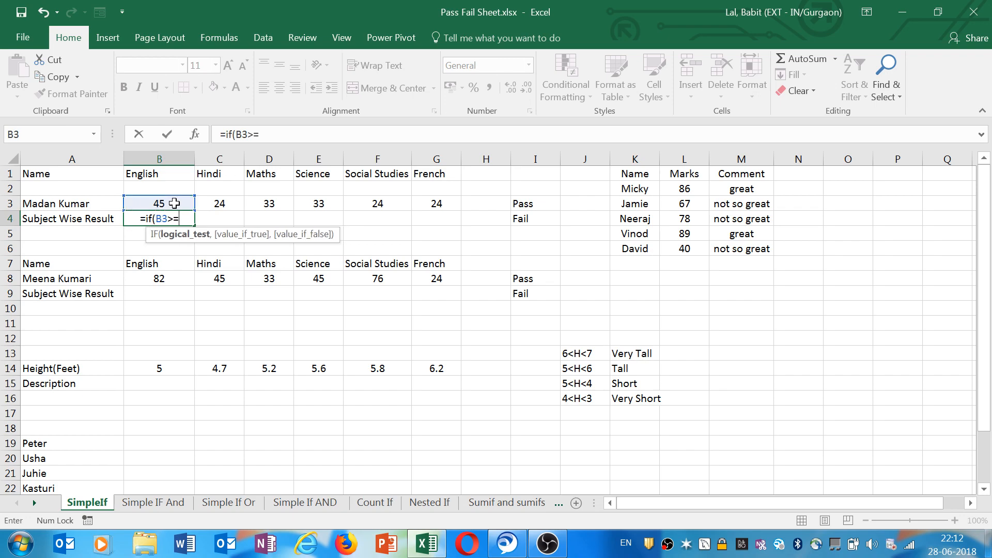
type("33")
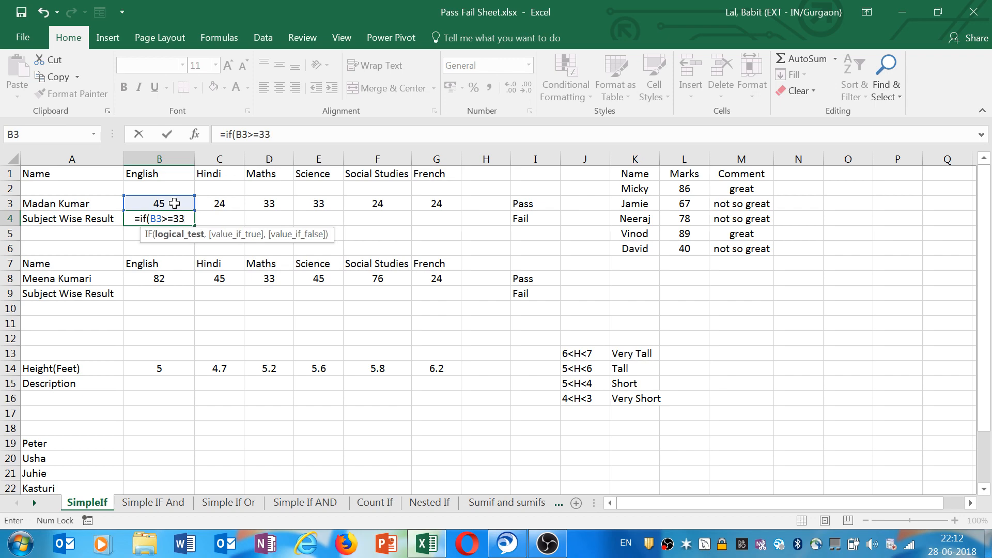
type("@")
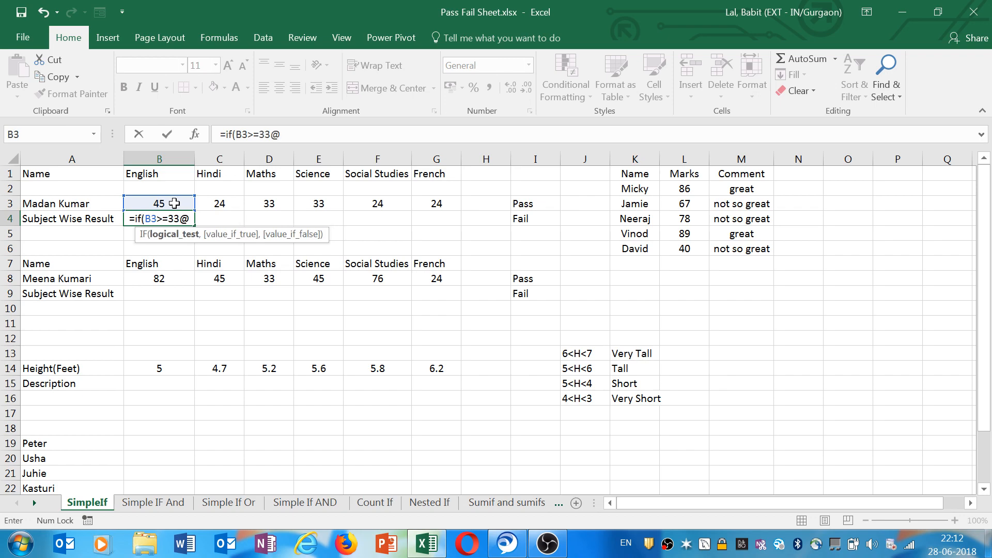
key("BackSpace")
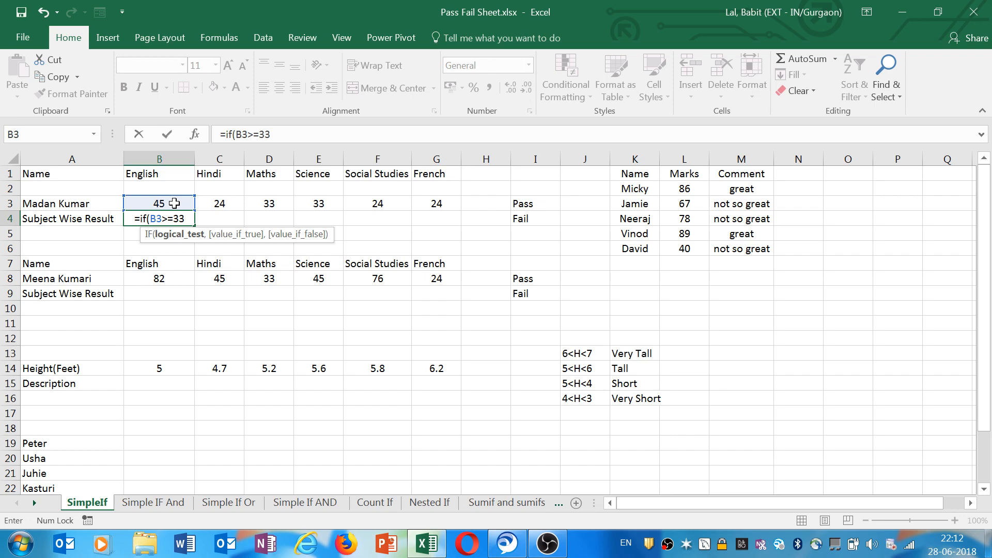
type("\"\"")
key("BackSpace")
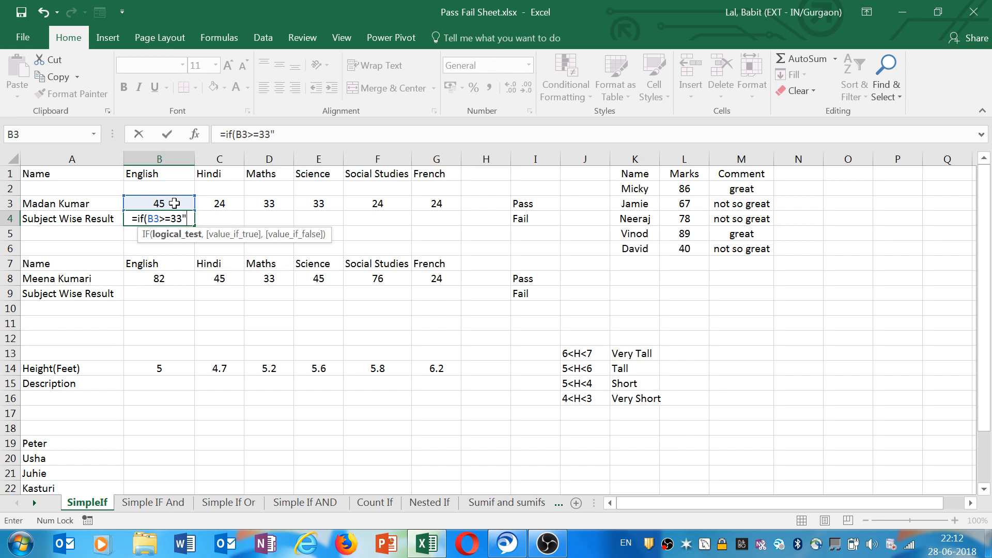
type("pass")
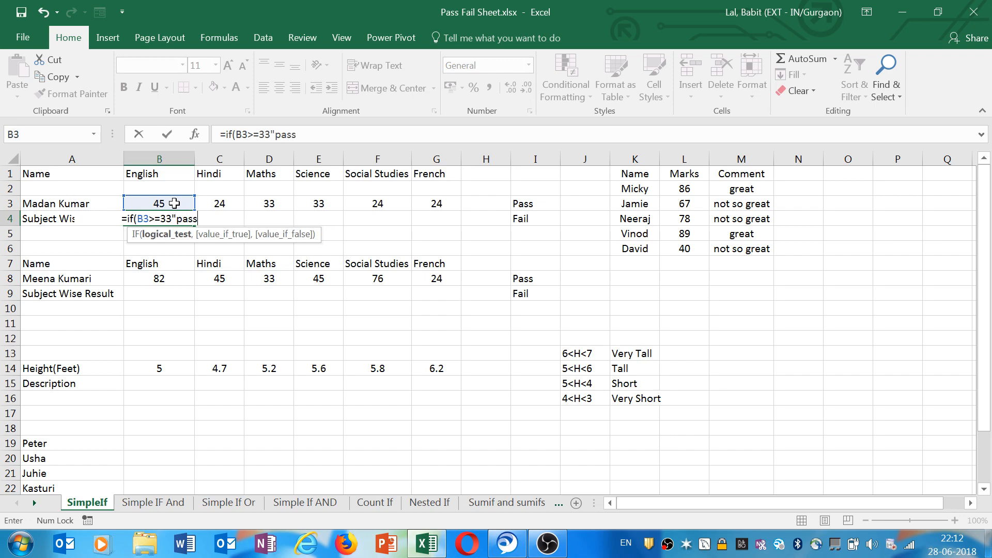
type("\"")
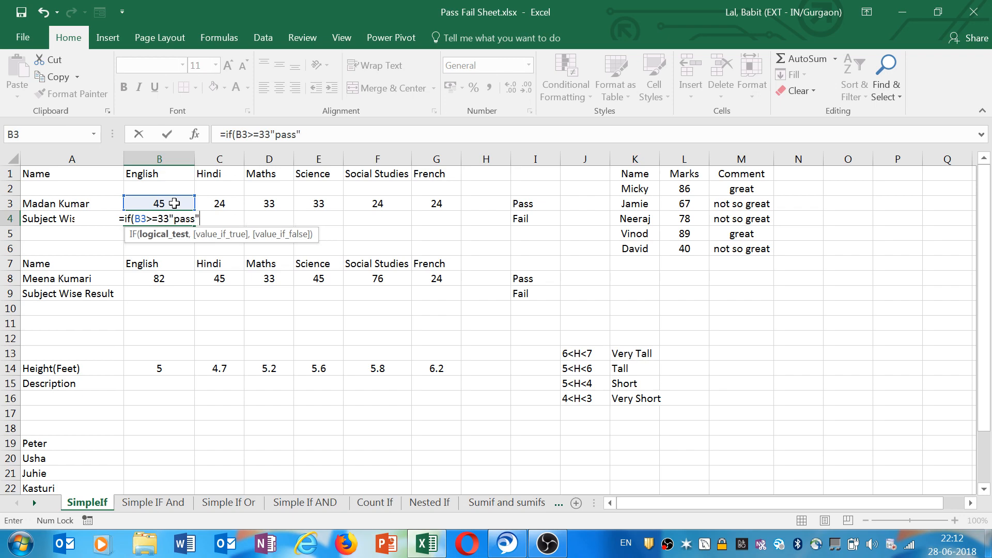
type(",")
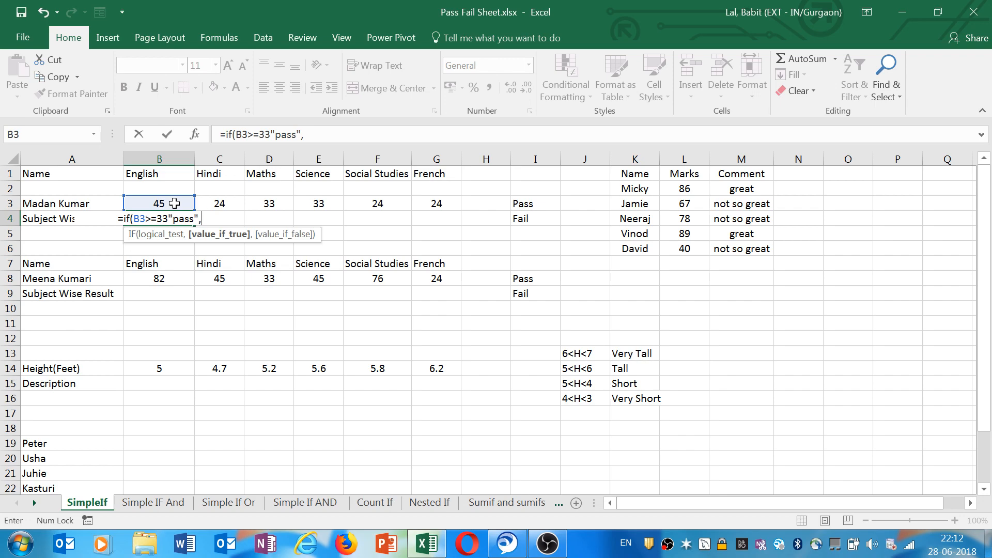
Add "fail" as the false result and close the IF formula's bracket.
type("\"a")
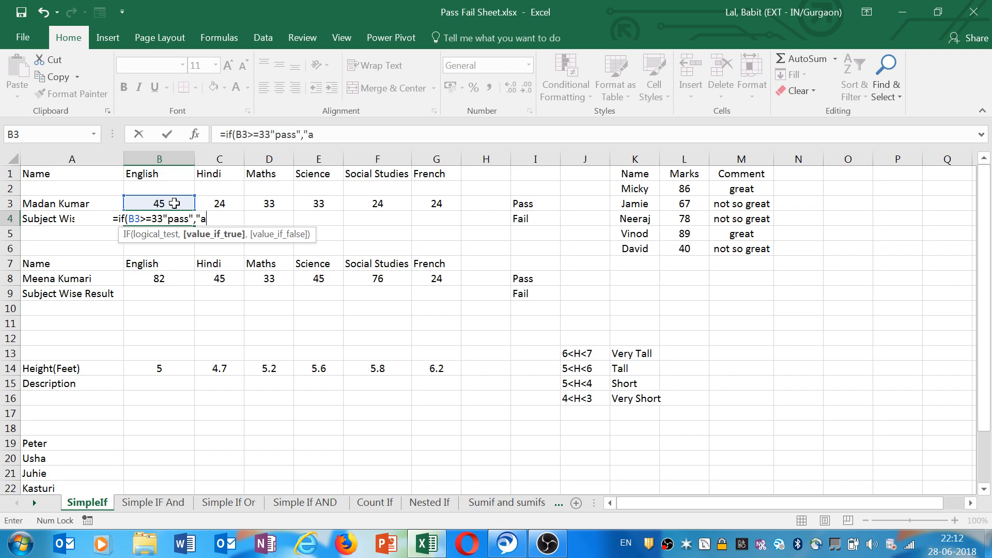
key("BackSpace")
type("fil")
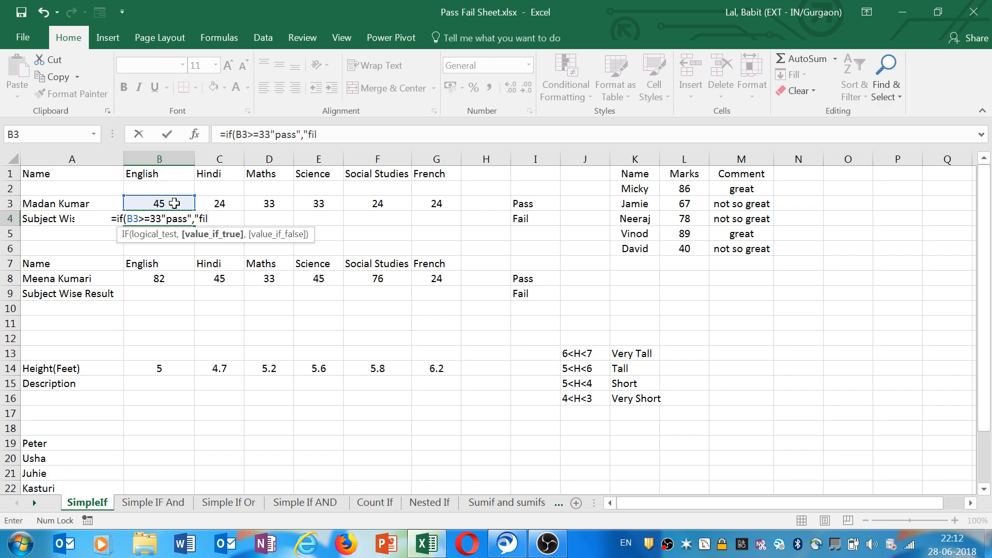
key("BackSpace")
key("BackSpace")
type("ail")
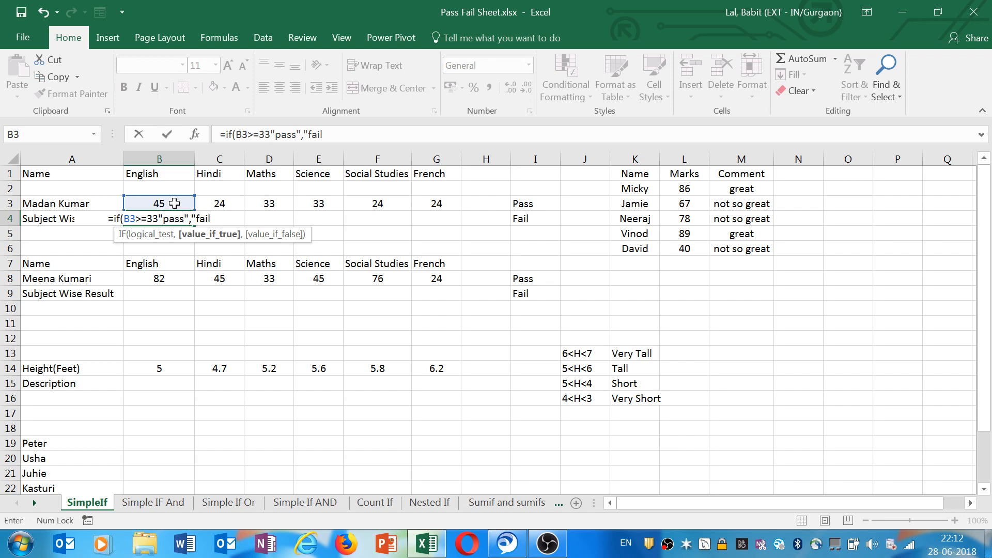
type("\"\"")
key("BackSpace")
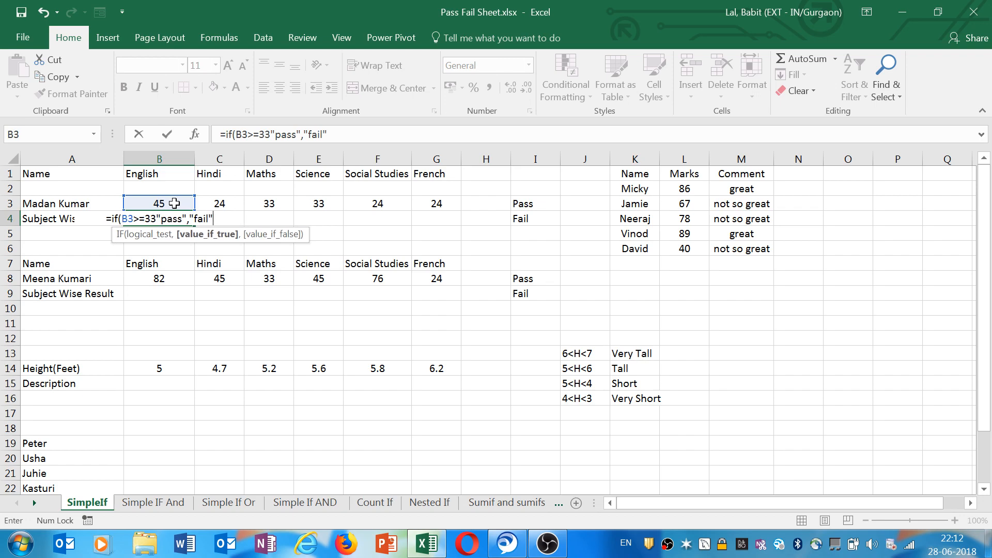
type(")")
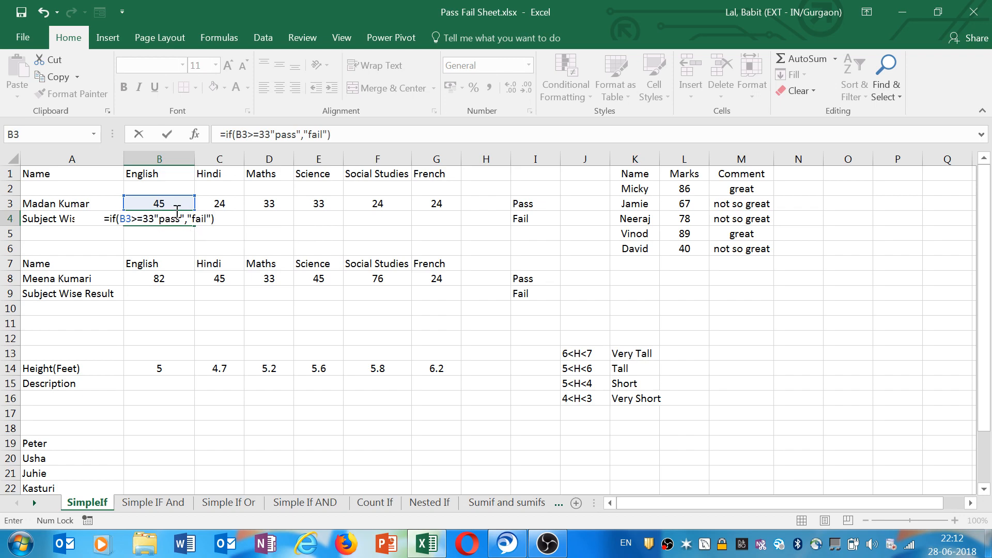
Insert the missing comma after 33 and confirm the formula =IF(B3>=33,"pass","fail").
left_click(155, 219)
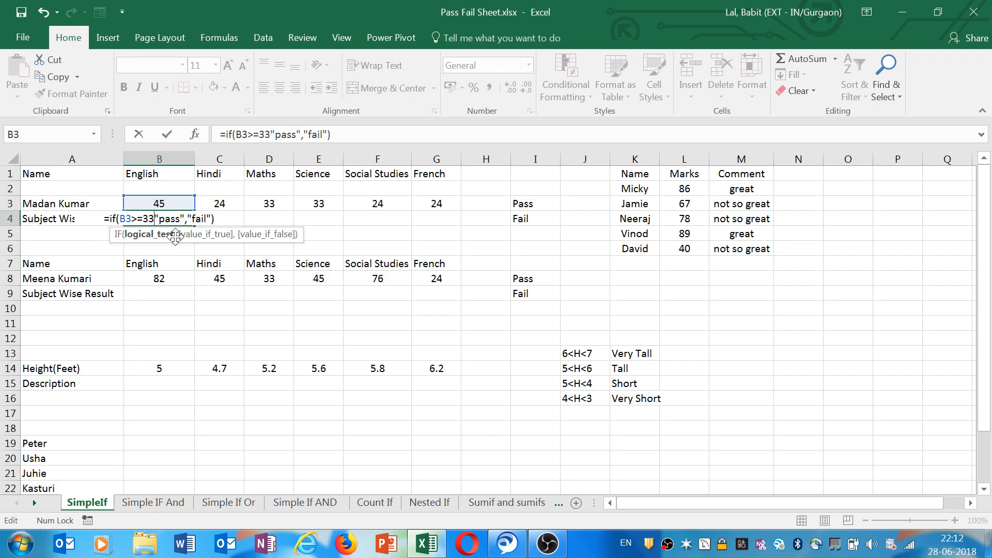
type(",")
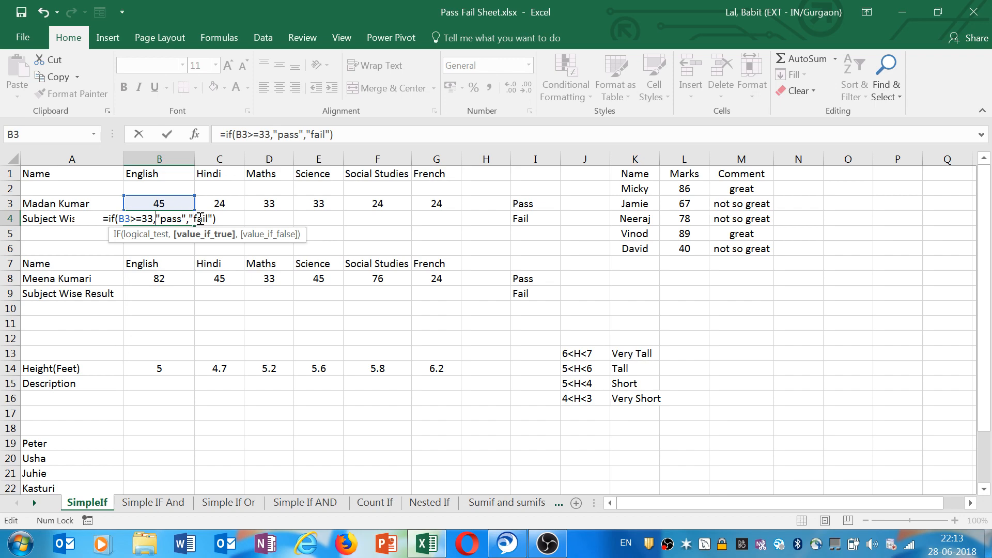
left_click(226, 219)
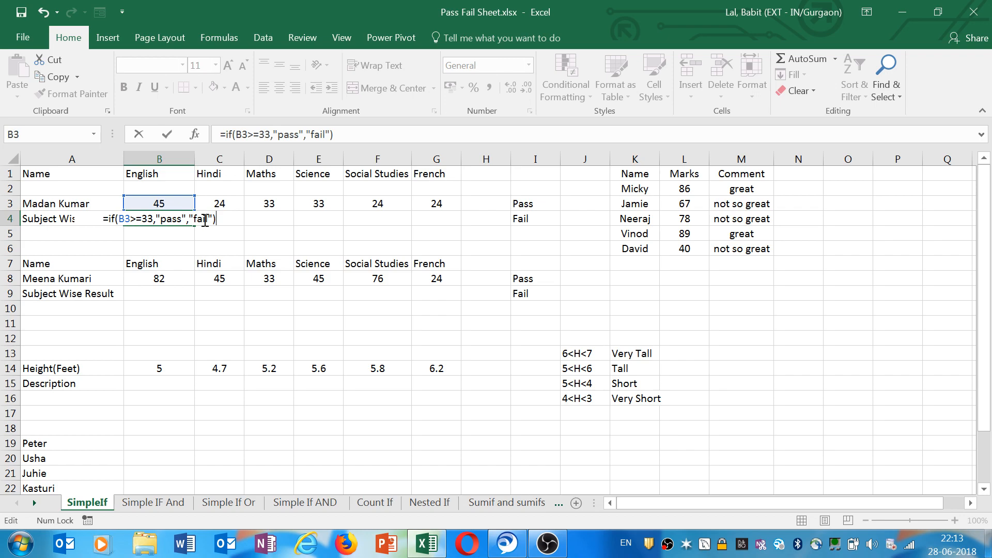
key("Return")
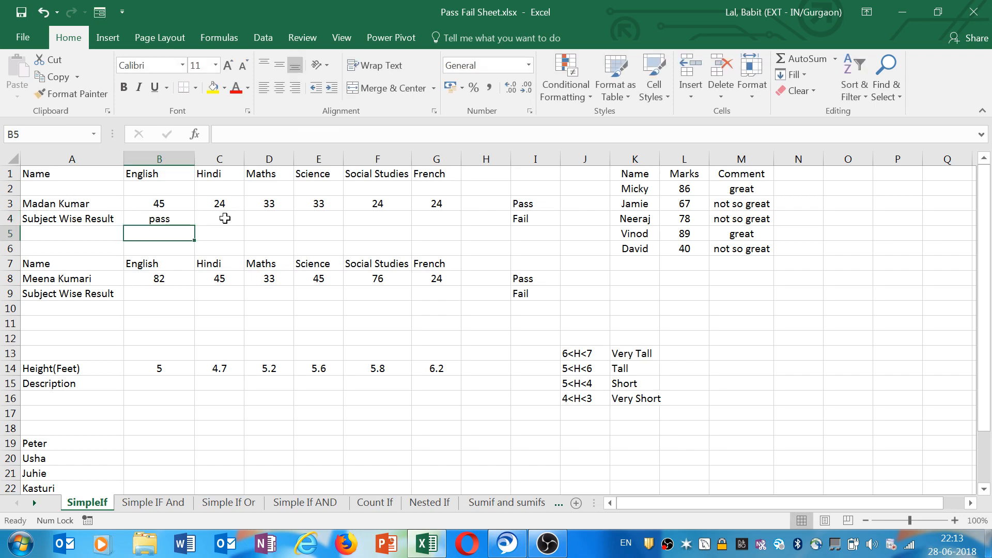
Fill the B4 formula across the subject results to G4.
left_click(189, 218)
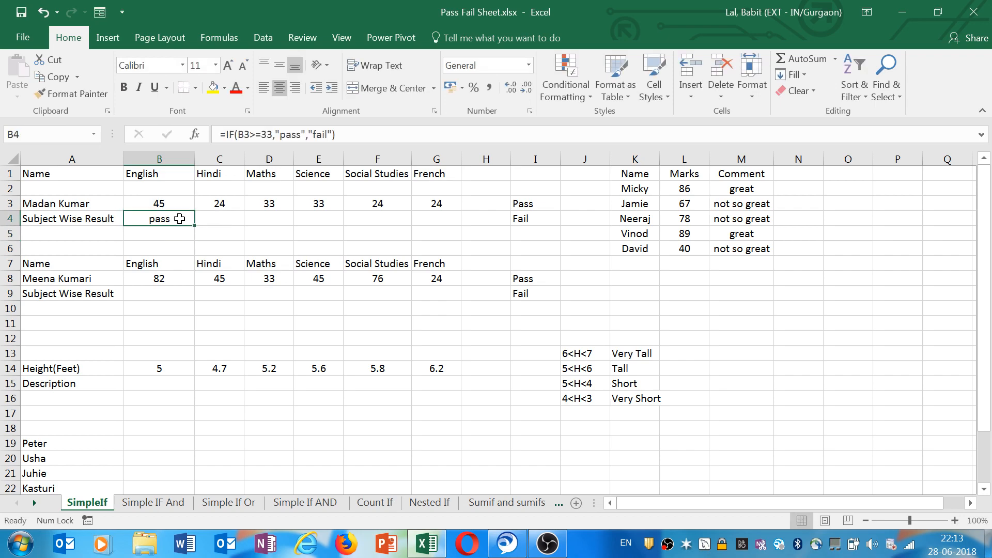
left_click_drag(195, 226, 445, 225)
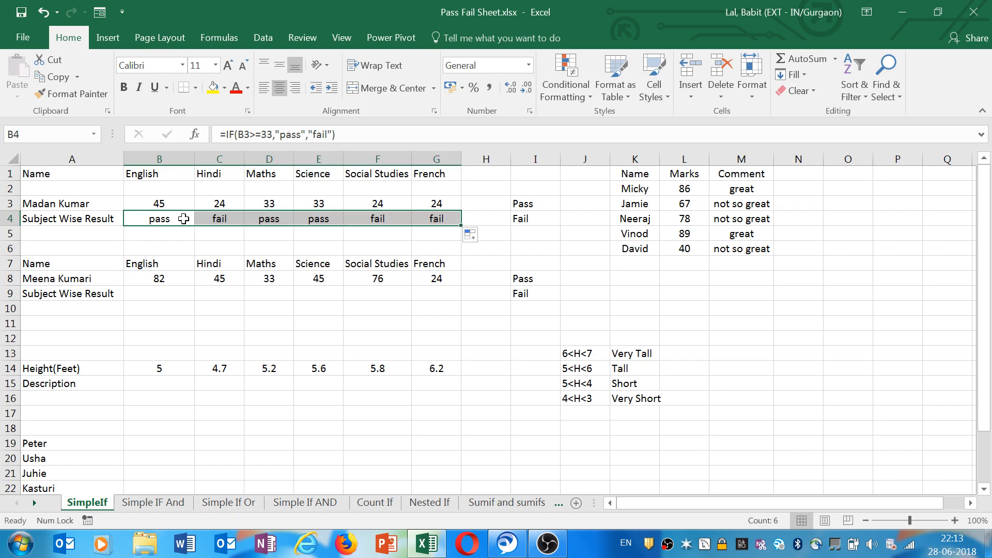
left_click(277, 203)
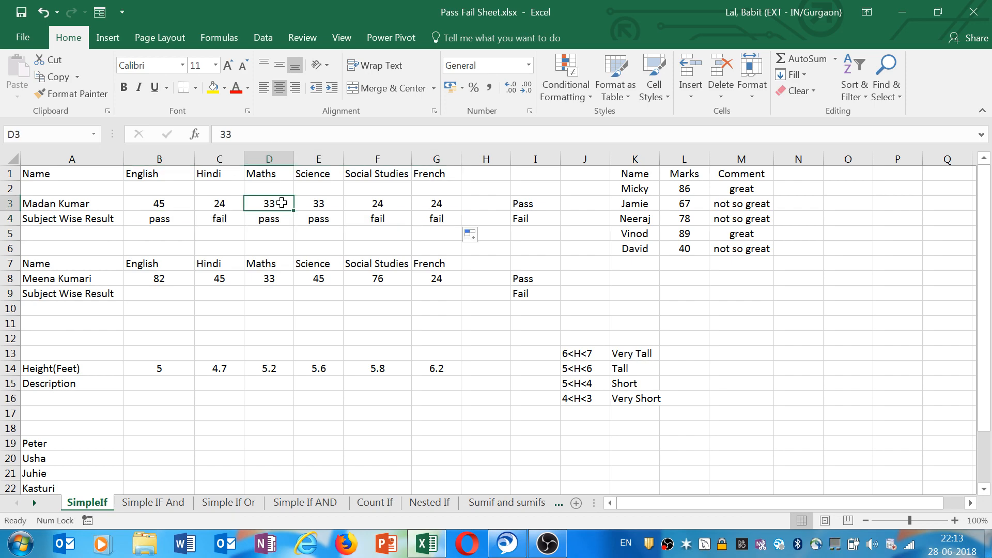
Test the Maths result by changing the mark in D3 to 45 and then to 31.
type("45")
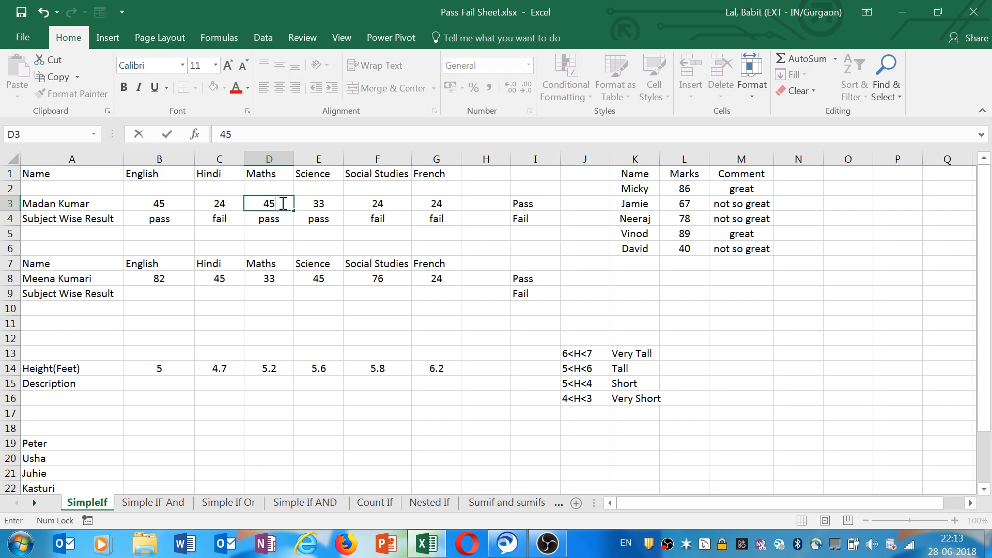
key("Return")
left_click(282, 206)
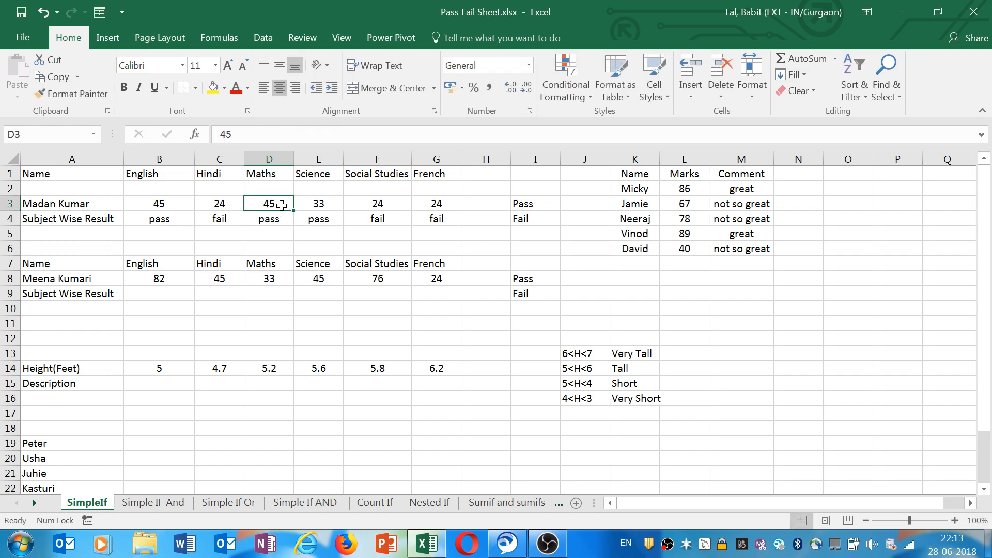
type("31")
key("Return")
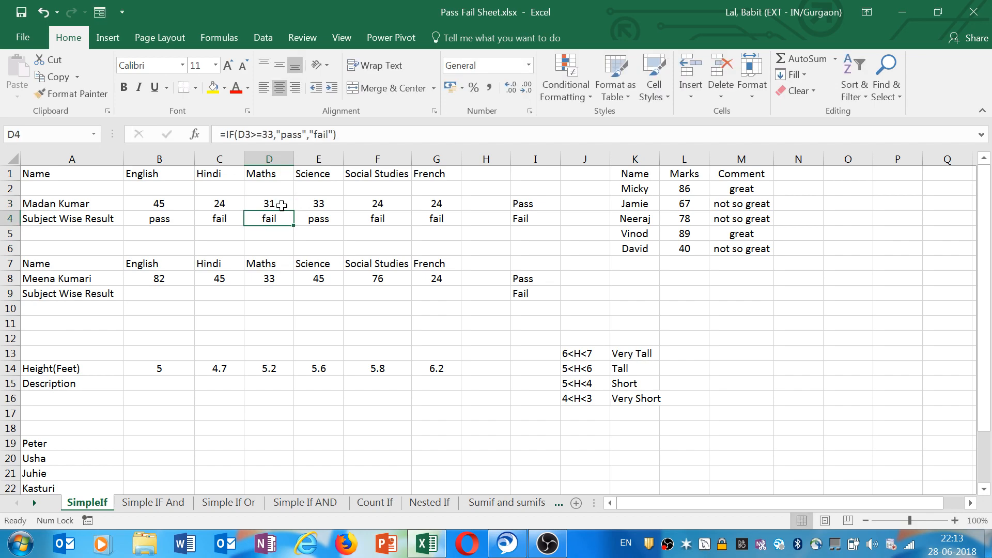
Check the IF formulas in the subject result cells B4 and C4.
left_click(160, 215)
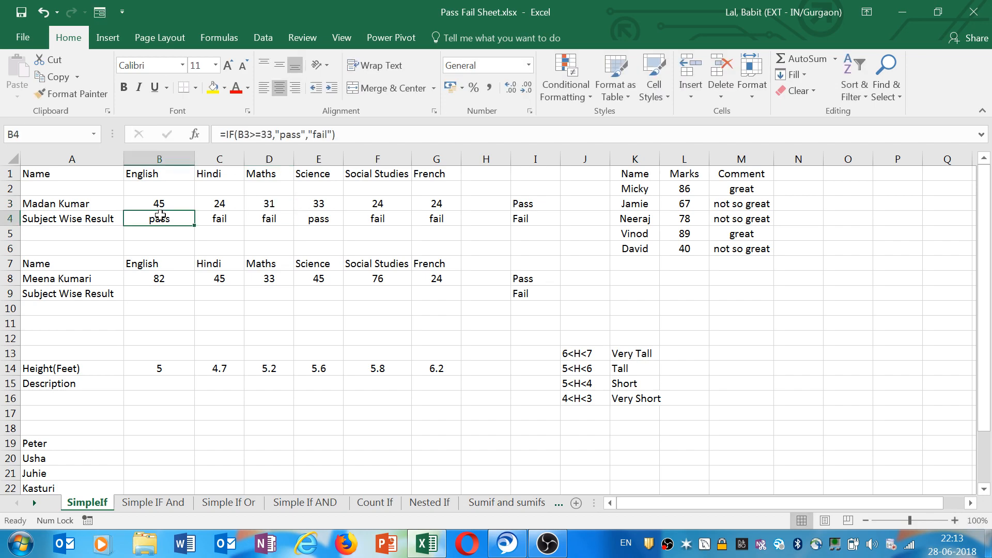
left_click(214, 219)
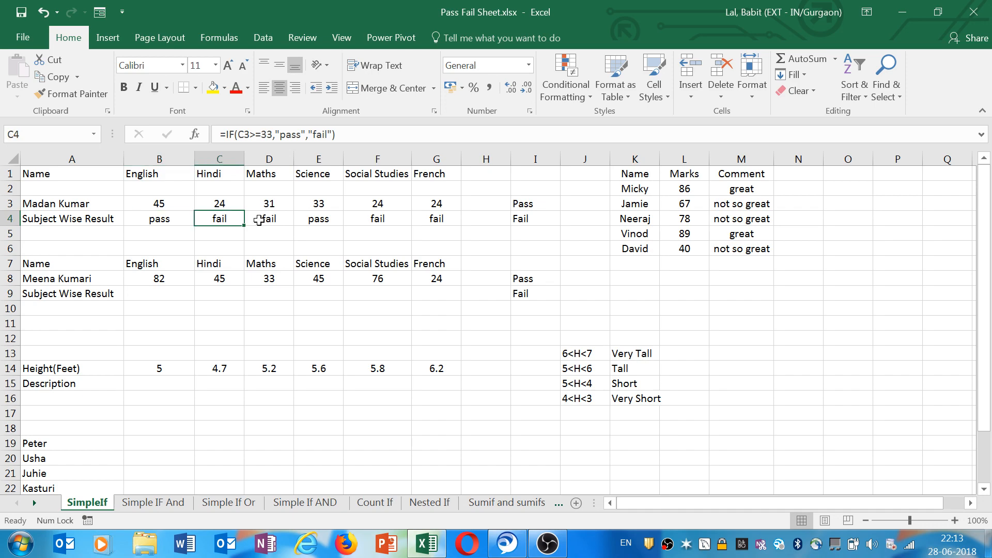
key("Right")
key("Right")
key("Right")
key("Right")
left_click(179, 218)
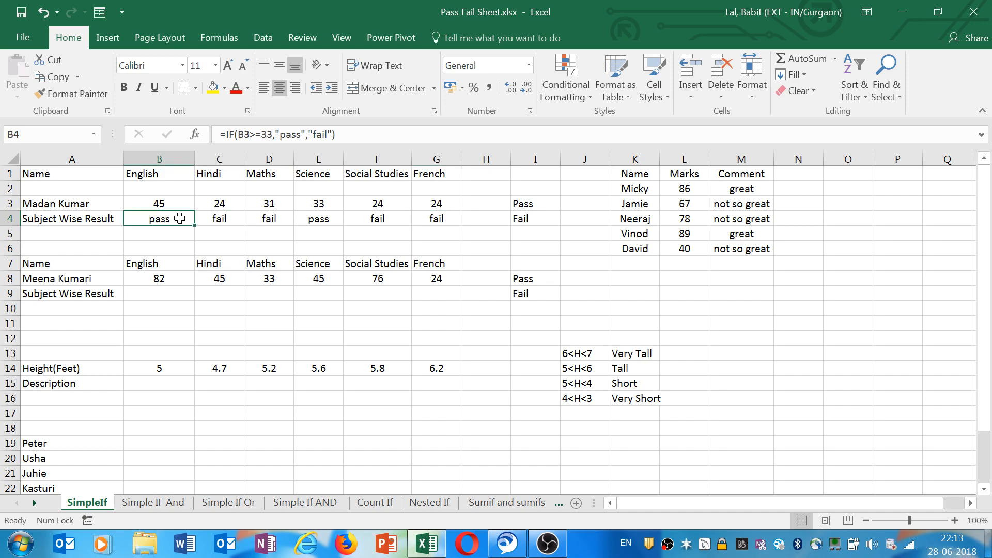
Replace the text results in B4's formula with references to I3 and I4, making =IF(B3>=33,I3,I4).
left_click_drag(276, 134, 332, 134)
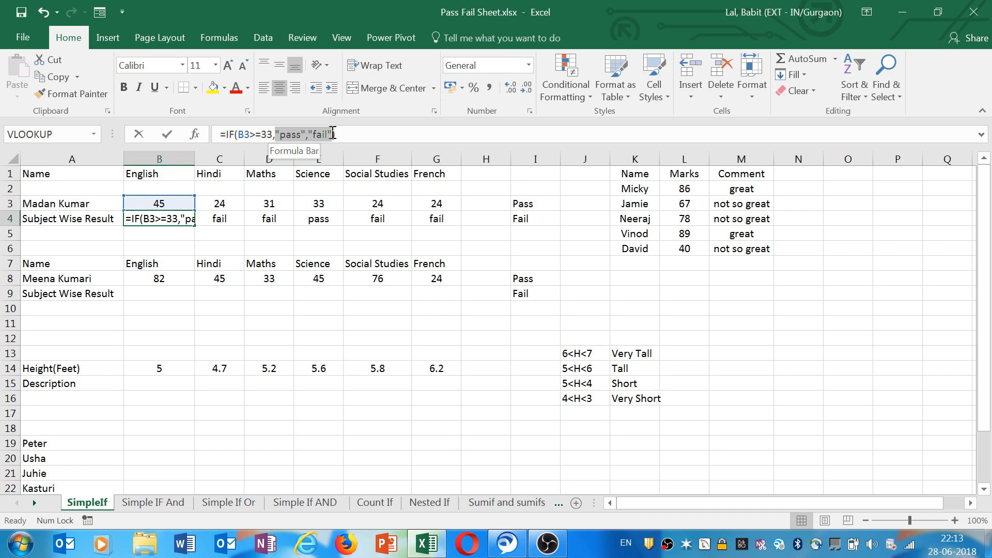
key("Delete")
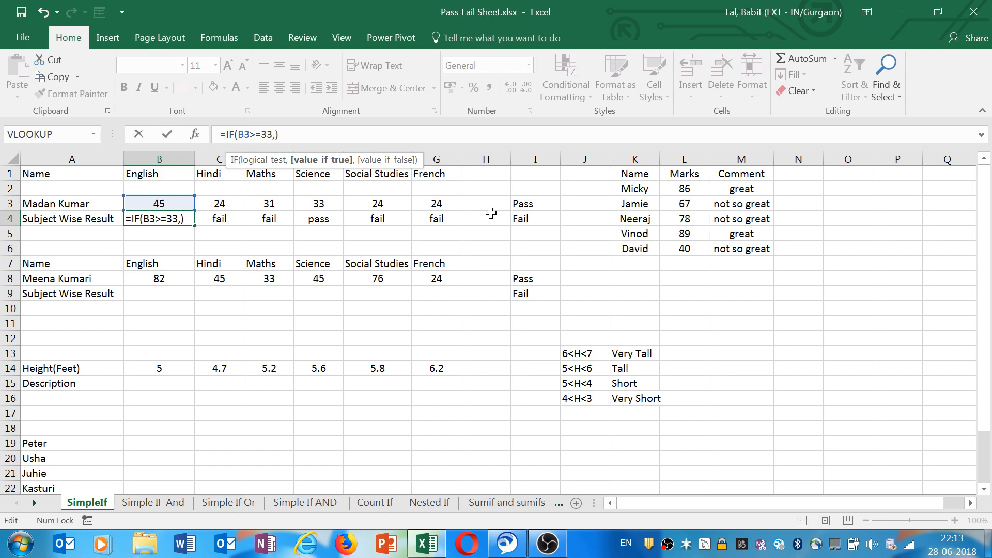
left_click(534, 204)
type(",I3")
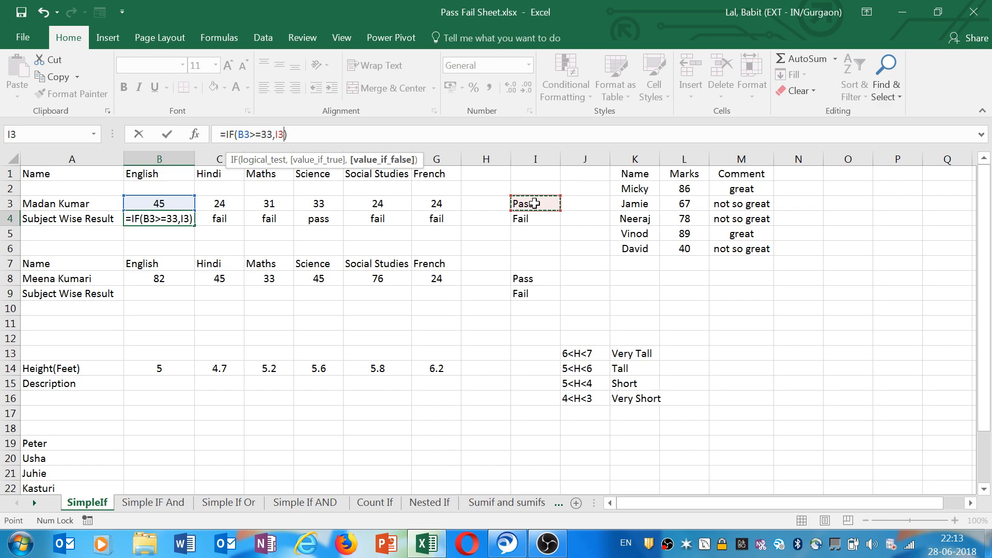
type(",")
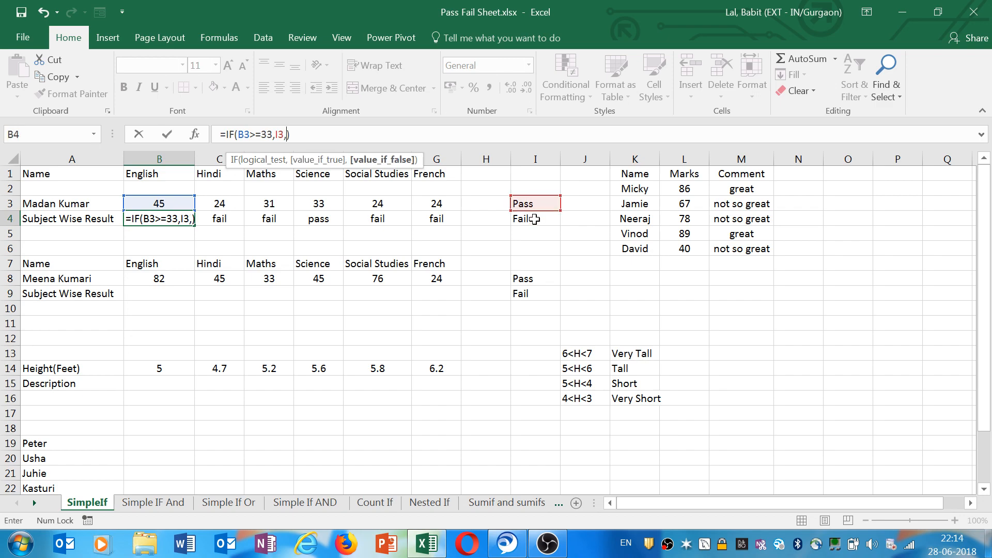
left_click(534, 219)
key("Return")
Lock the references in B4's formula as B$3, $I$3 and $I$4, then fill it across to G4.
left_click(169, 218)
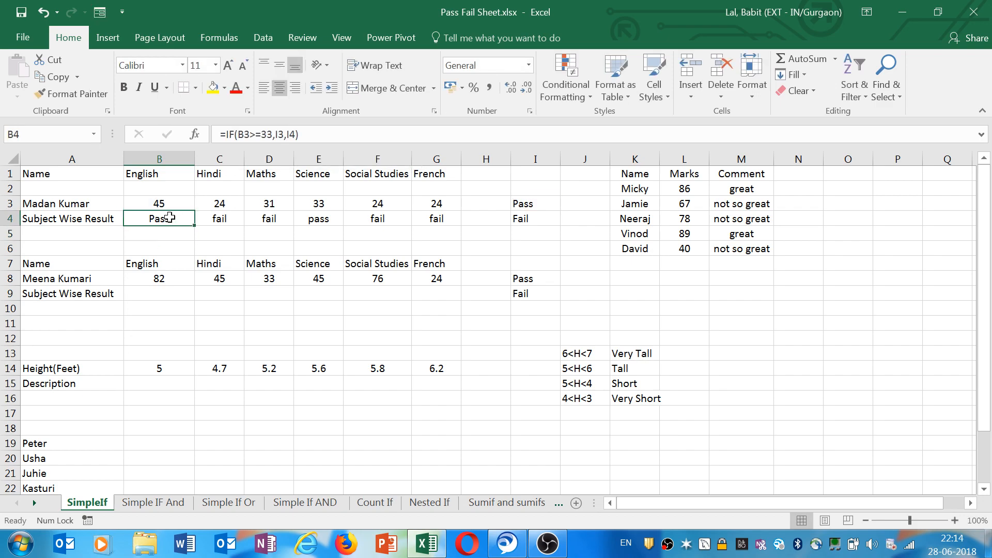
left_click(248, 134)
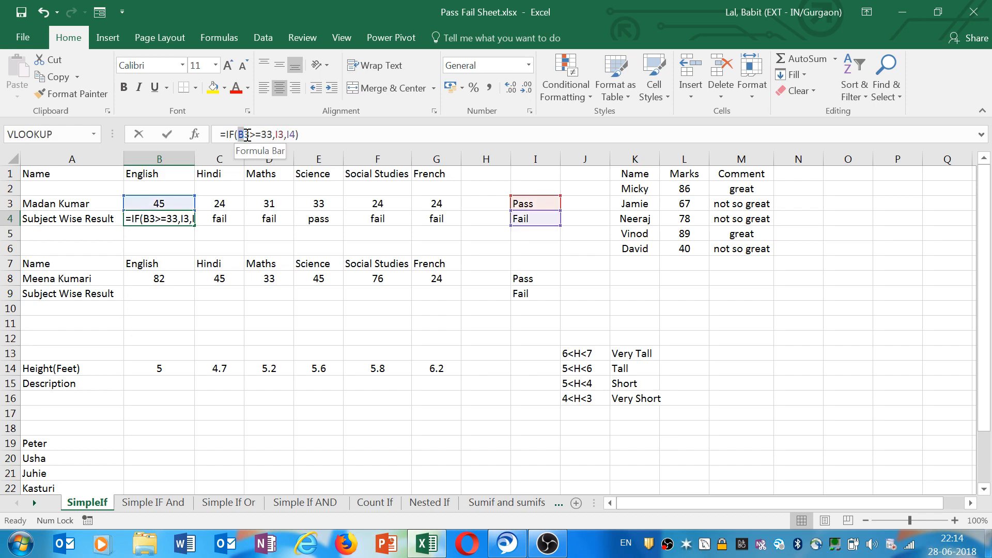
left_click_drag(248, 135, 250, 134)
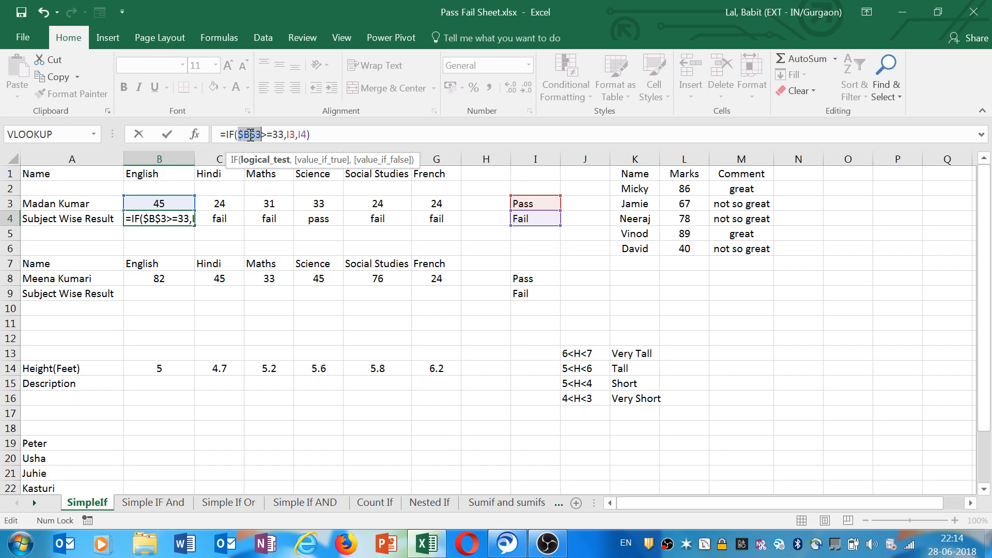
key("F4")
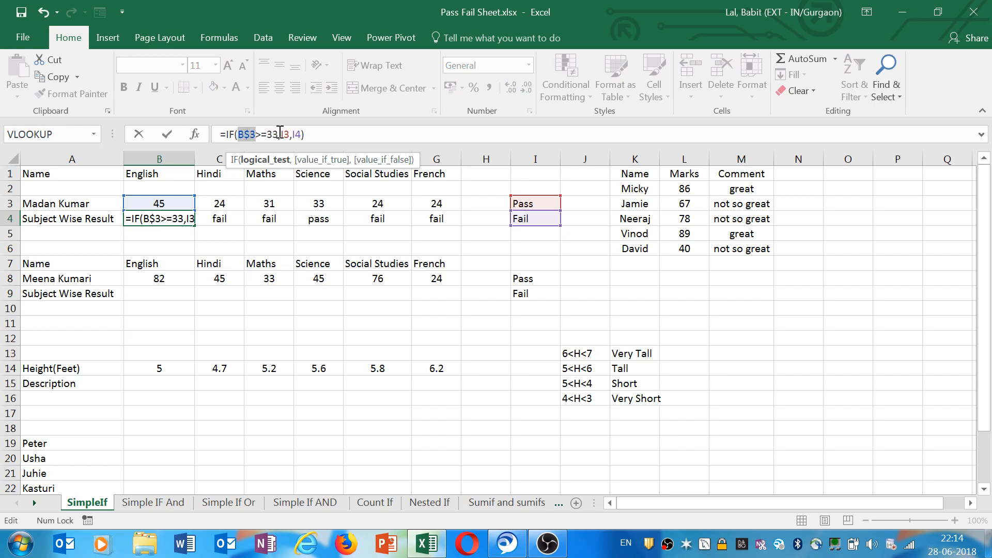
left_click_drag(279, 133, 302, 133)
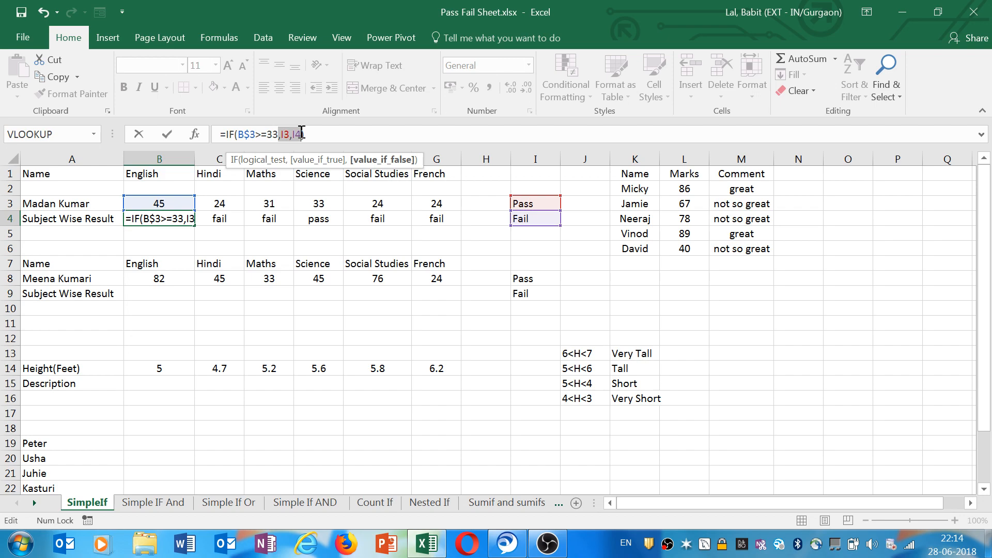
double_click(287, 135)
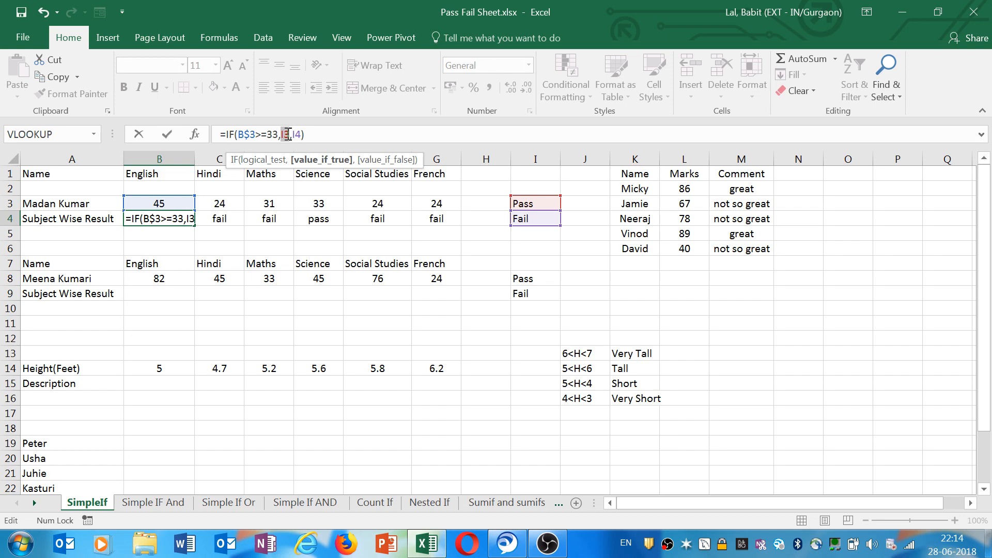
key("F4")
double_click(309, 134)
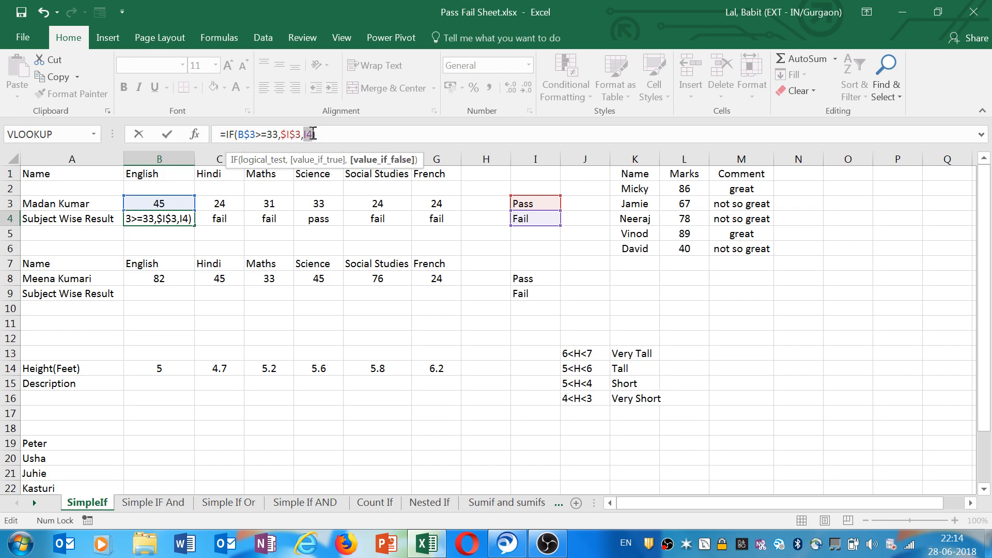
key("F4")
key("ctrl+Return")
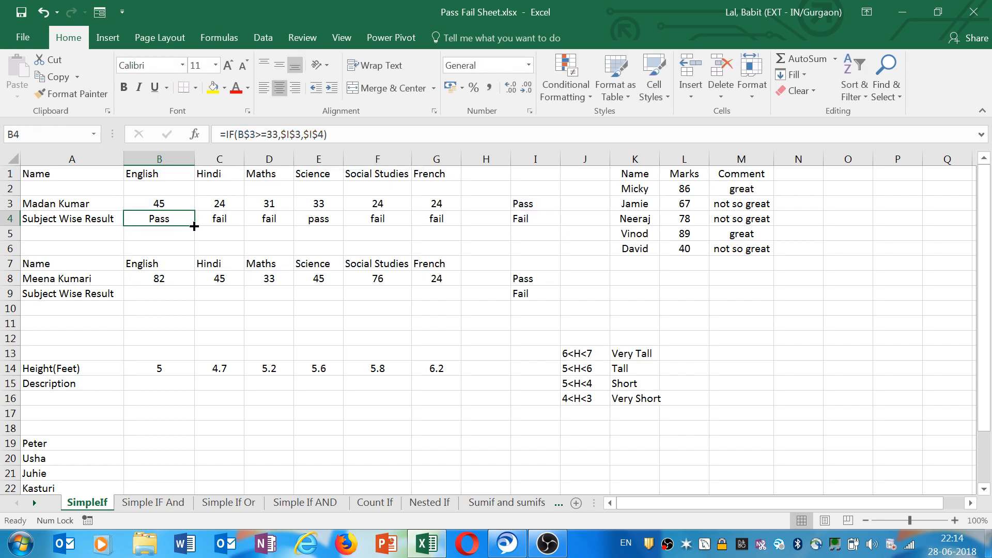
left_click_drag(195, 226, 454, 221)
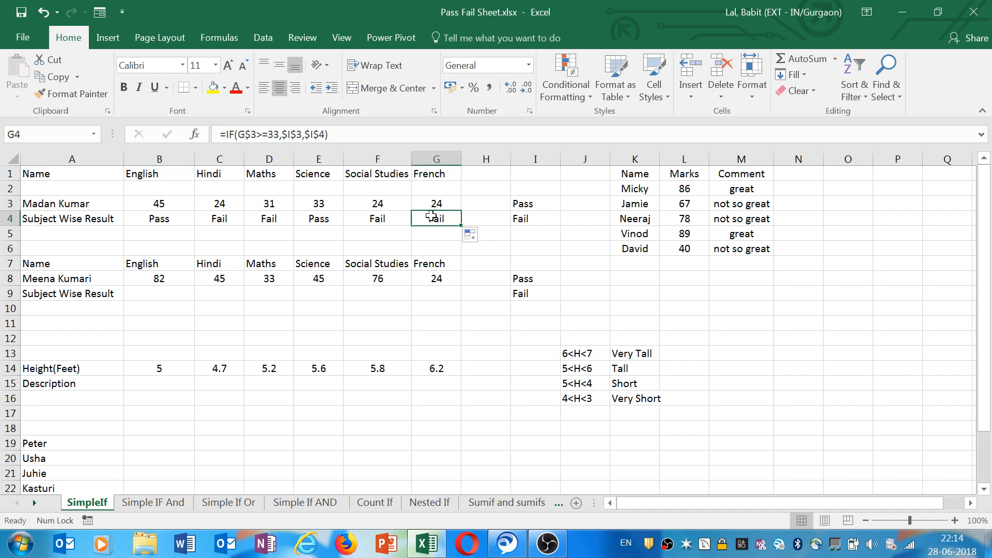
Change the fail label in I4 to Failed.
left_click(537, 205)
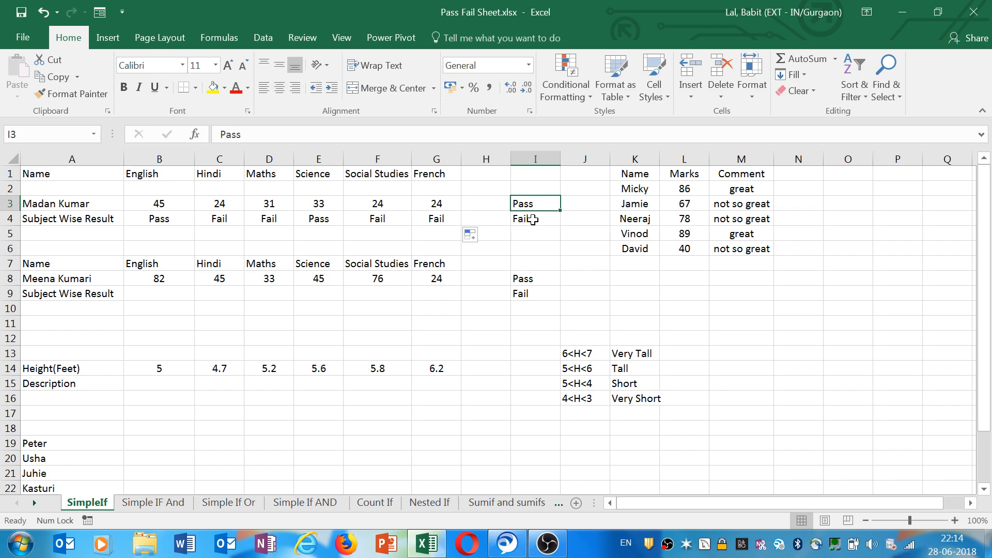
left_click(533, 220)
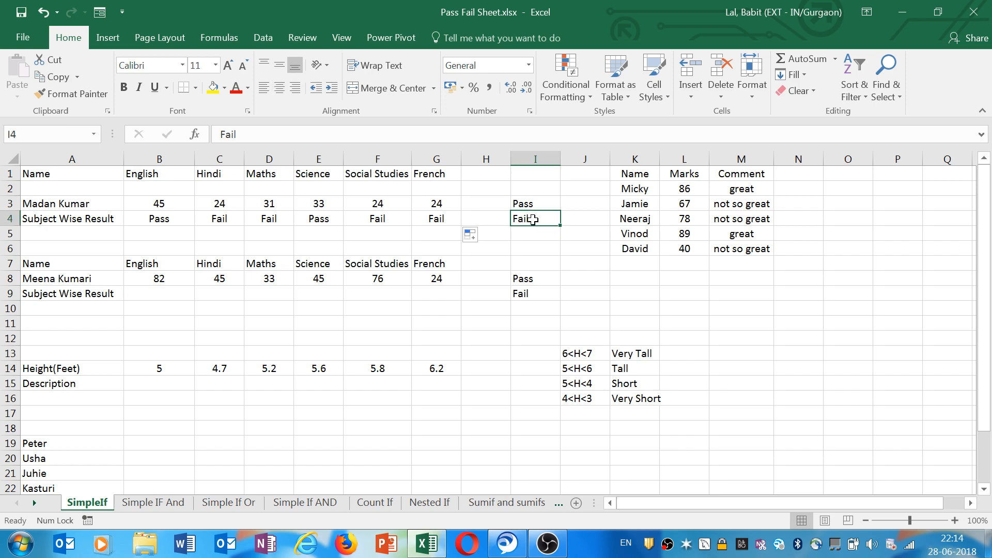
double_click(554, 221)
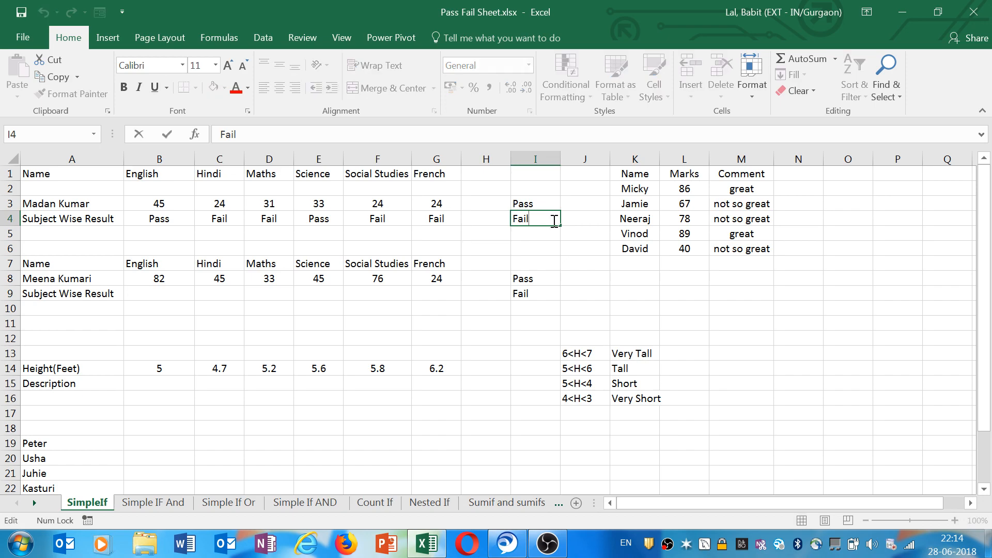
type("ed")
key("Return")
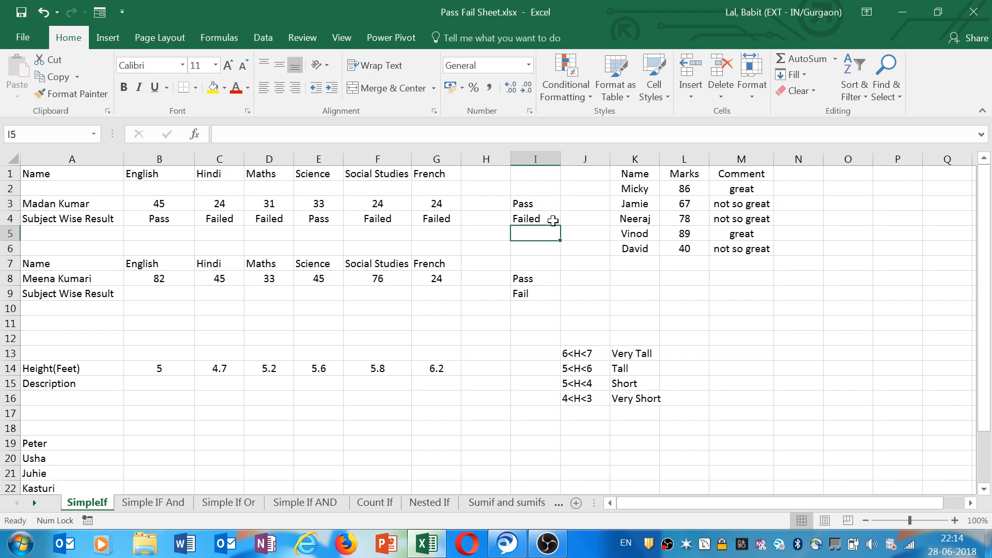
left_click(553, 220)
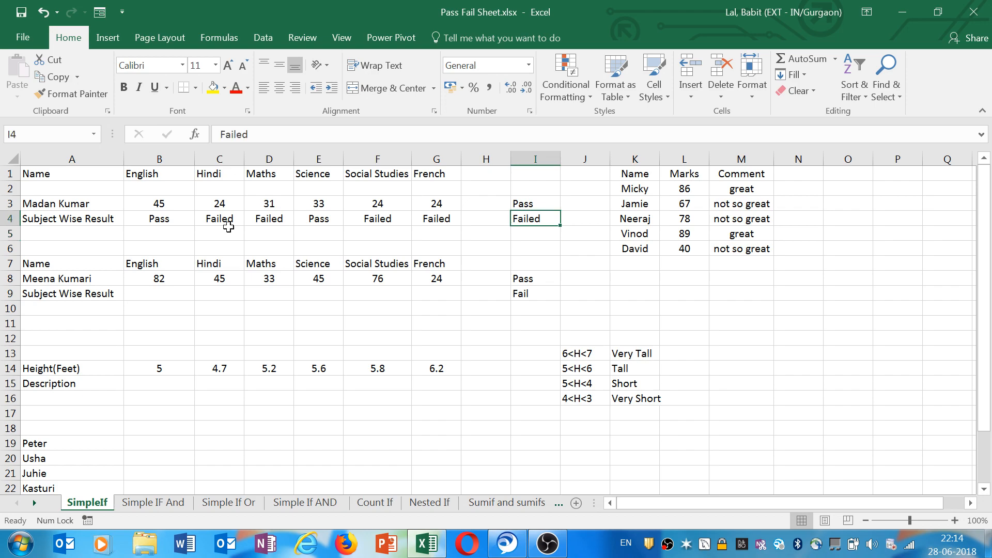
key("Left")
key("Left")
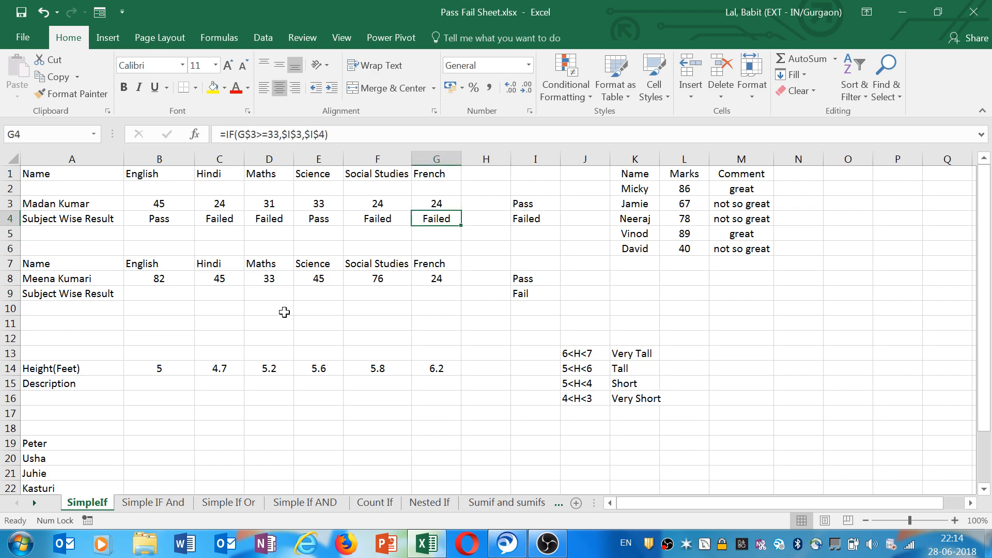
left_click(166, 292)
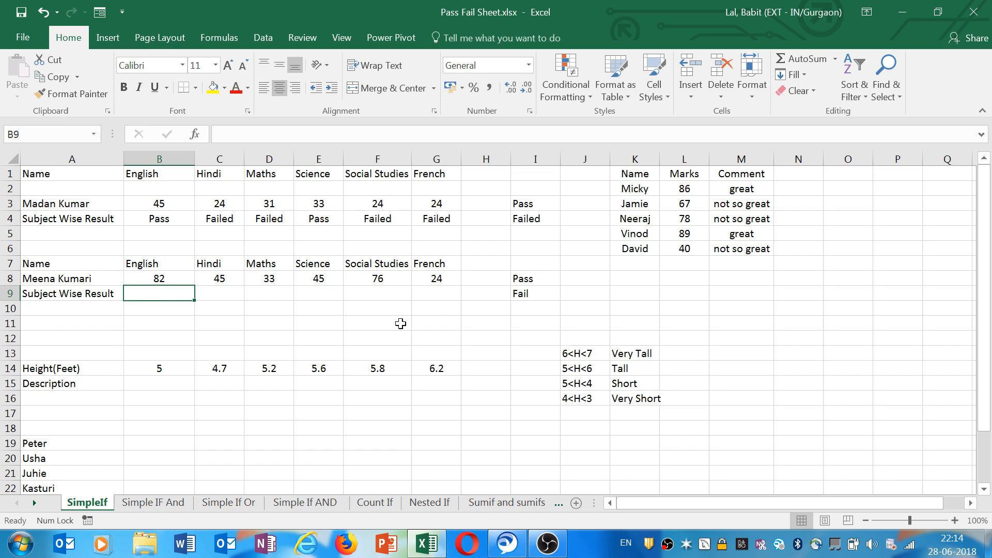
key("Right")
key("Right")
key("Right")
key("Right")
key("Right")
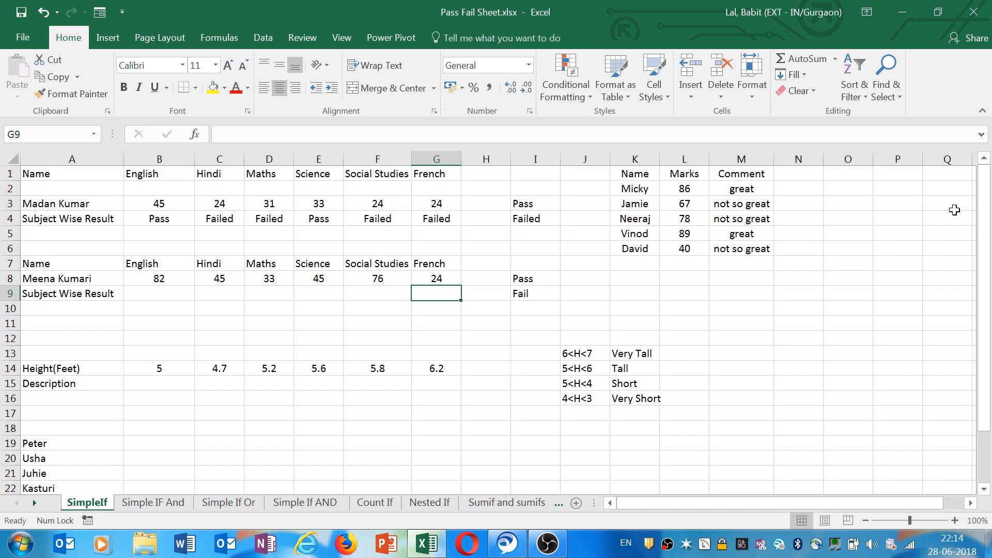
Enter a LEN formula in B19 that counts the characters of the name in A19.
left_click_drag(984, 237, 986, 255)
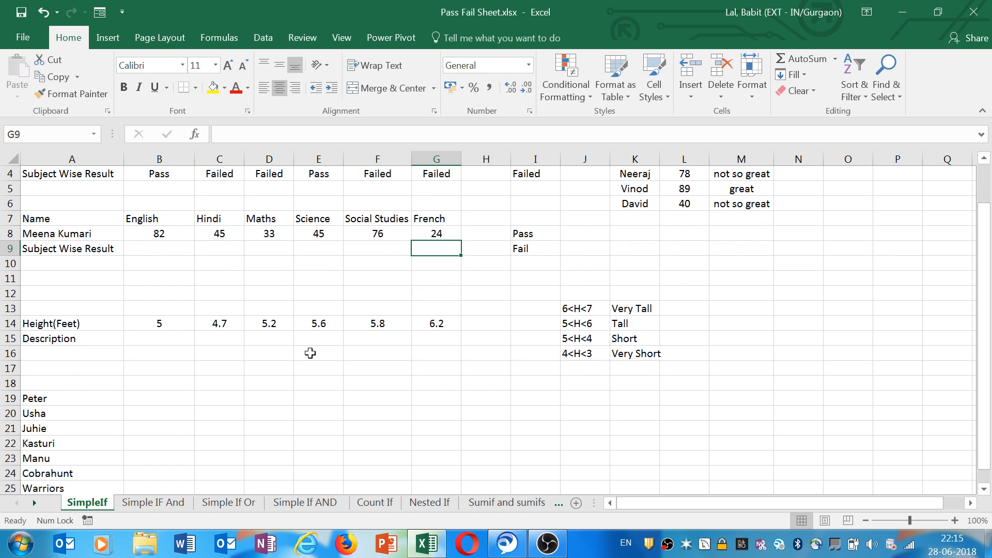
left_click(59, 380)
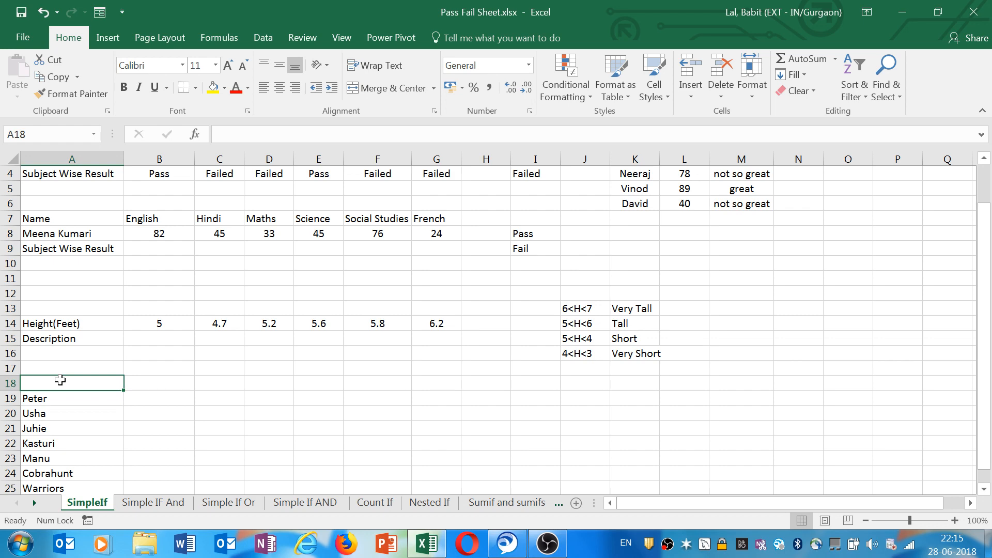
left_click(172, 399)
key("Left")
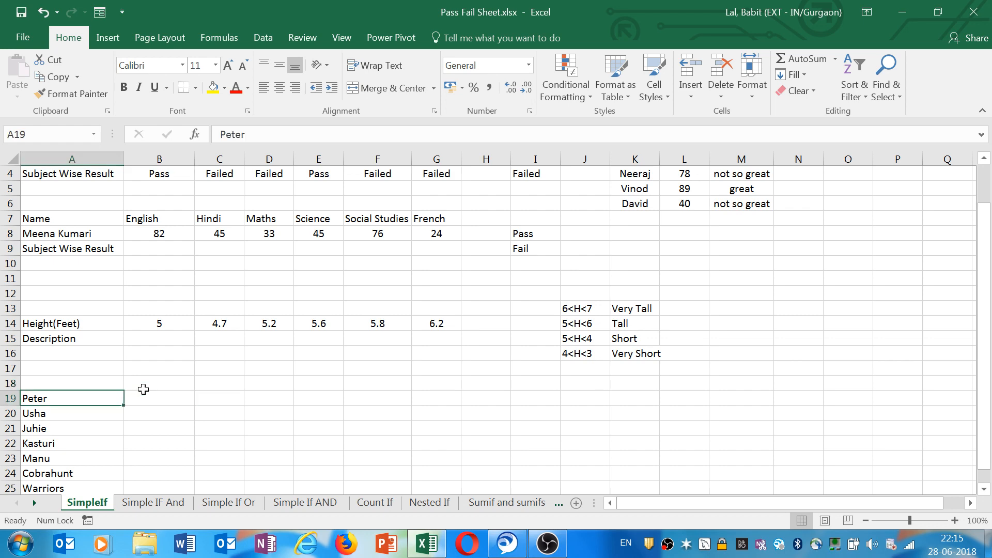
left_click(158, 397)
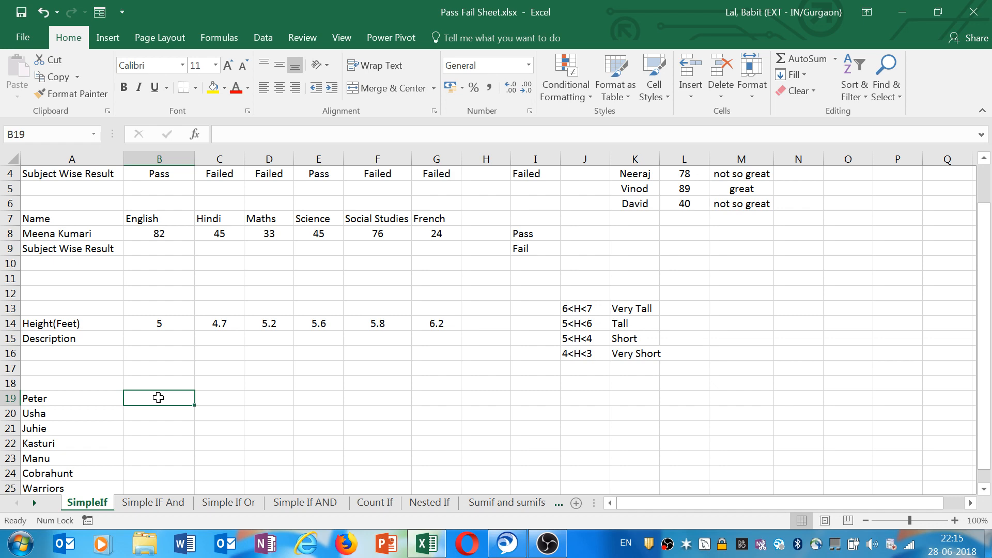
type("=leng")
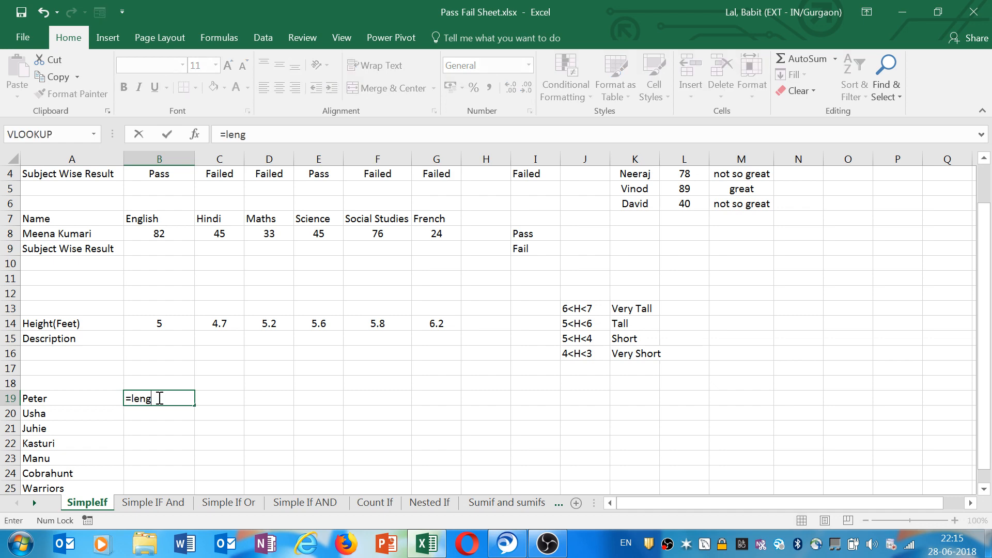
key("BackSpace")
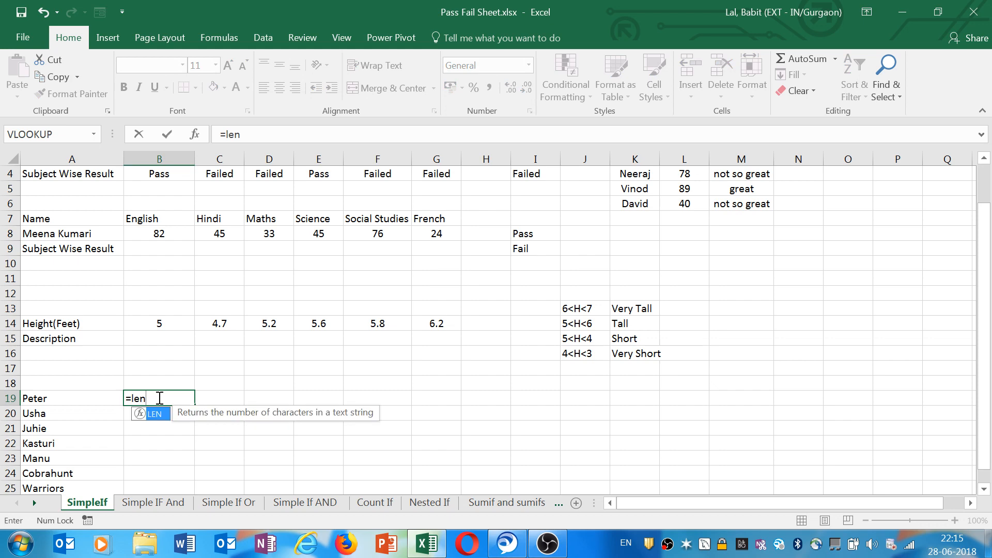
type("(")
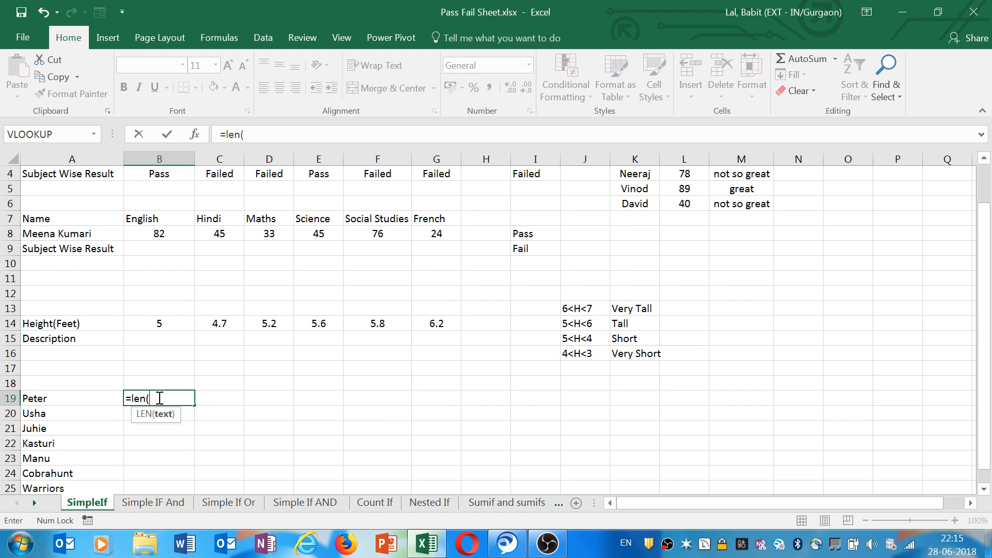
left_click(59, 404)
key("Return")
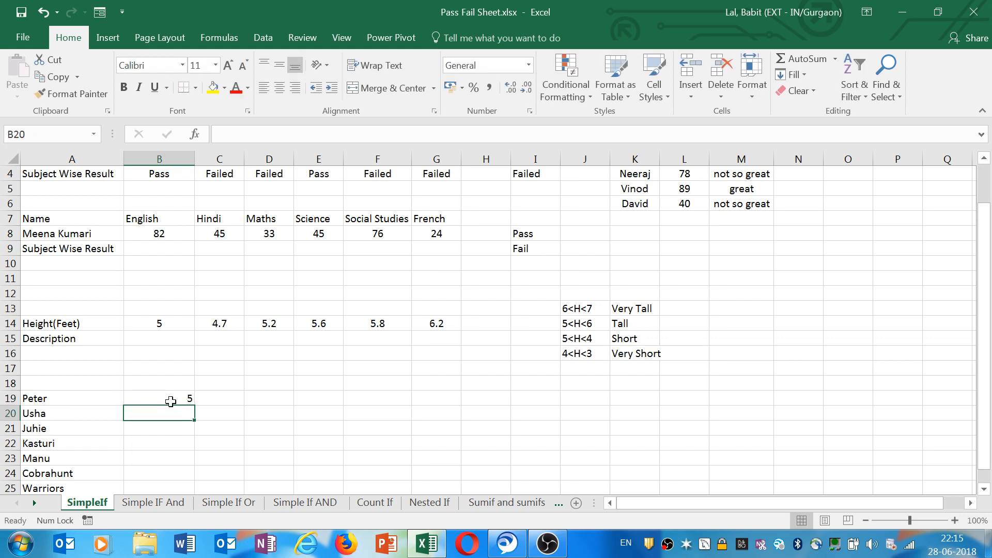
Enter the label Ok in C19 next to Peter's character count.
left_click(170, 401)
left_click(219, 400)
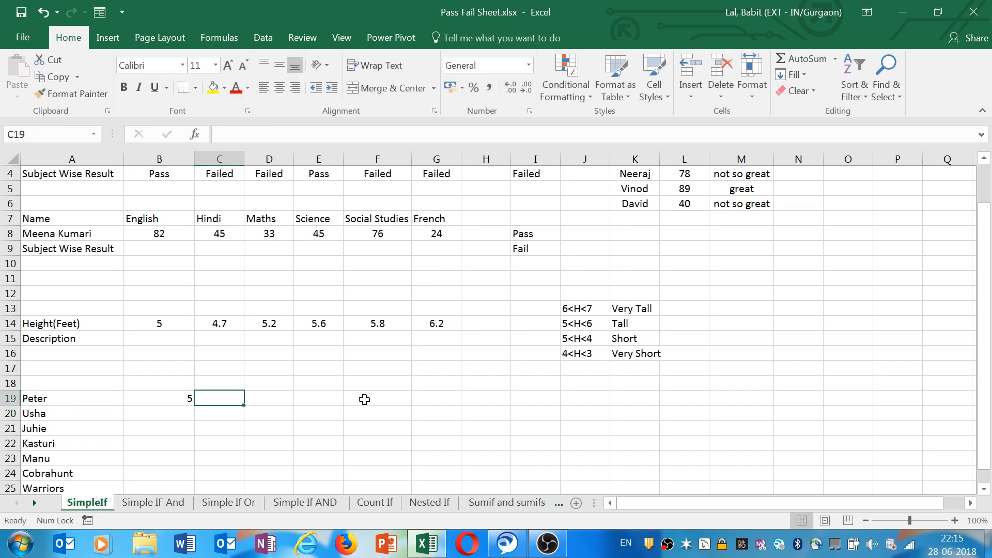
type("Ok")
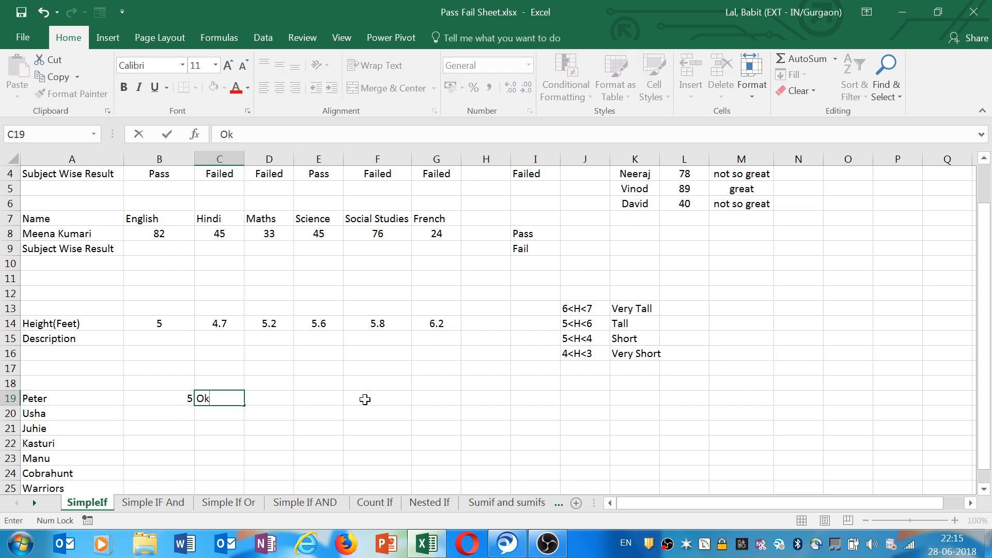
key("Left")
key("Down")
key("Down")
key("Down")
key("Down")
key("Down")
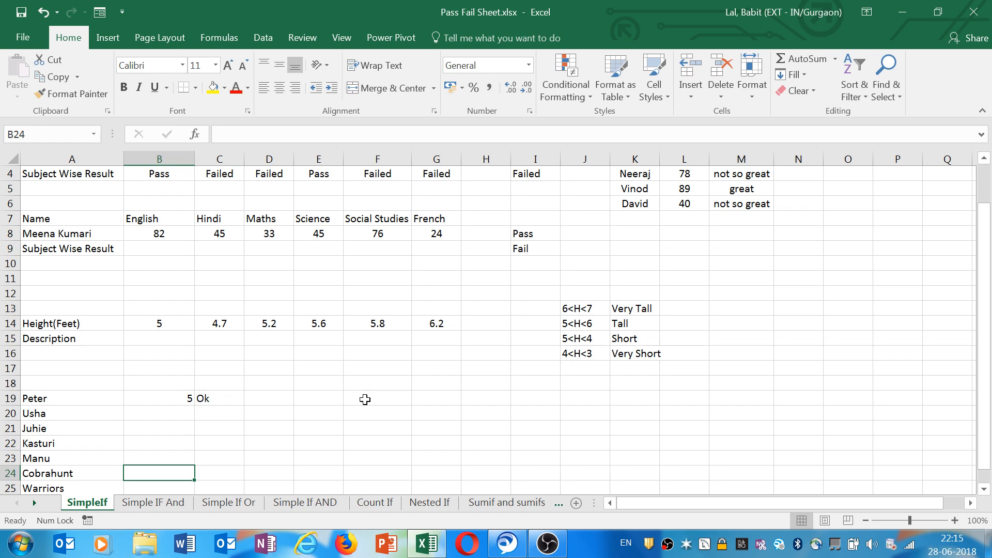
Copy the LEN formula from B19 to B24 for Cobrahunt.
left_click(175, 403)
key("ctrl+c")
left_click(167, 471)
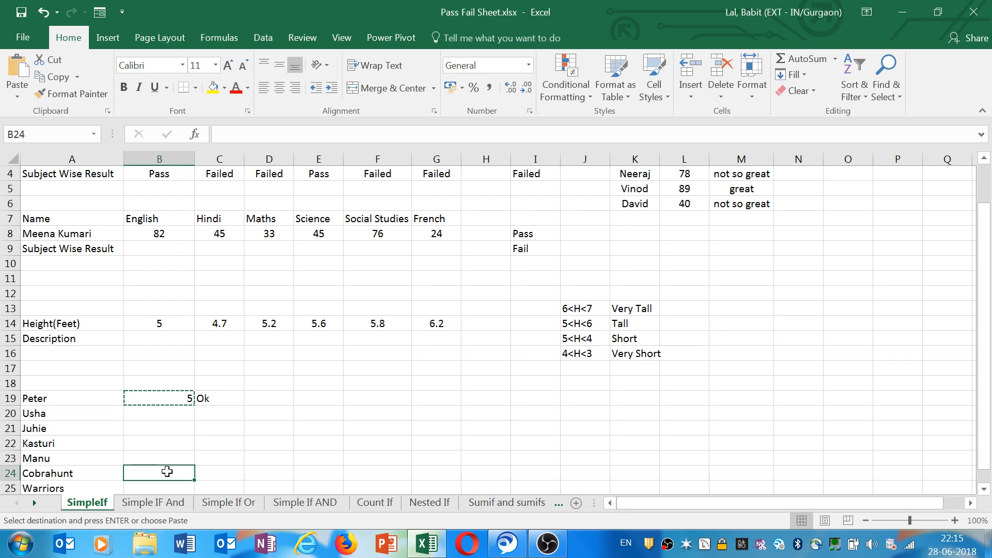
key("Return")
Enter the label Not Ok in C24 next to Cobrahunt's character count.
left_click(206, 472)
type("Nt")
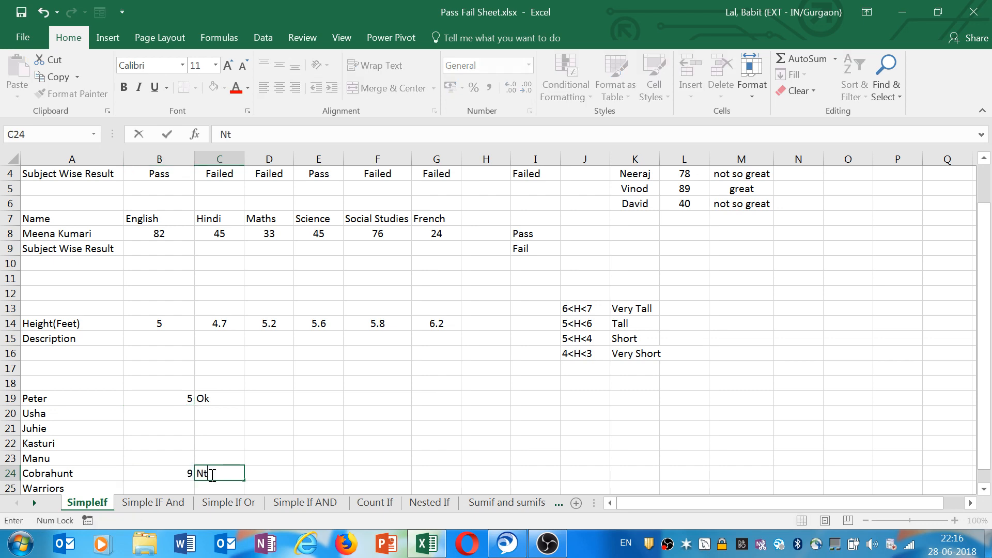
key("BackSpace")
type("ot Ok")
key("Return")
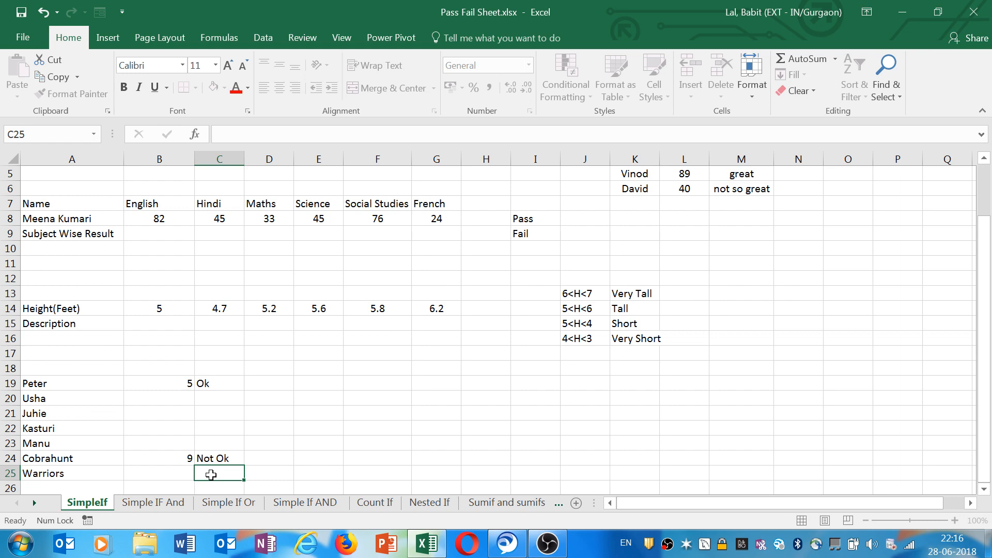
Clear the contents of B19 through C24.
left_click_drag(159, 383, 214, 454)
key("Delete")
left_click(163, 385)
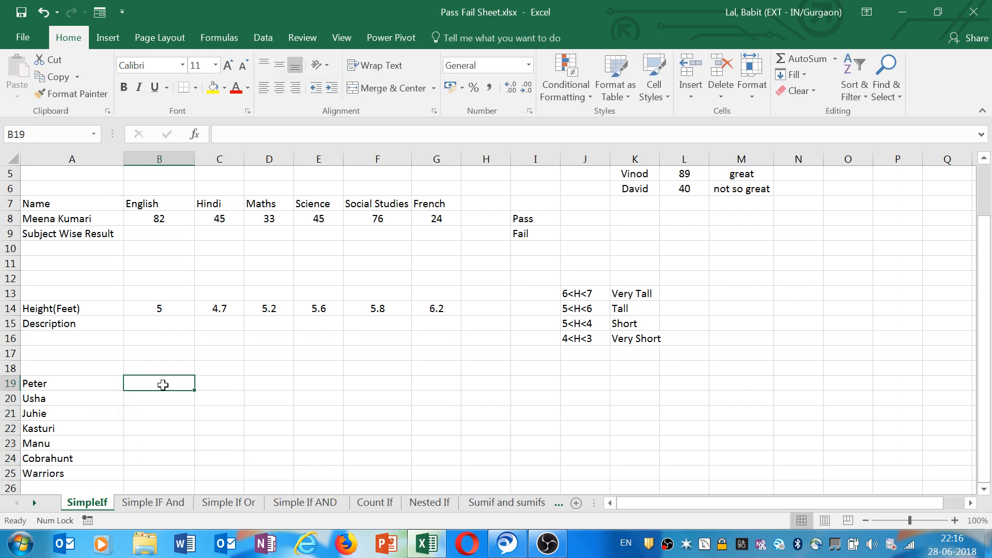
Enter =IF(LEN(A19)>5,"Ok","Not Ok") in B19 to label Peter's name by its length.
type("=")
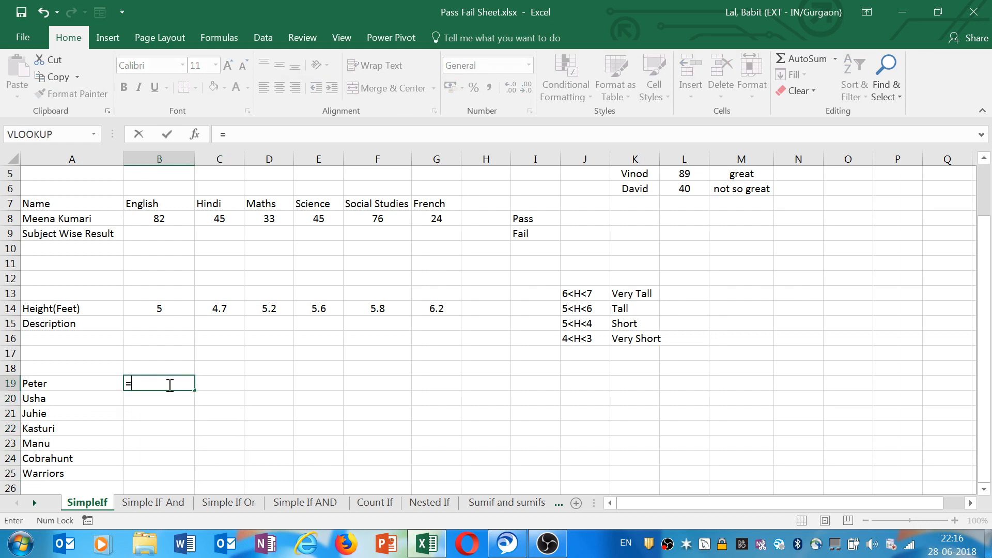
type("if(")
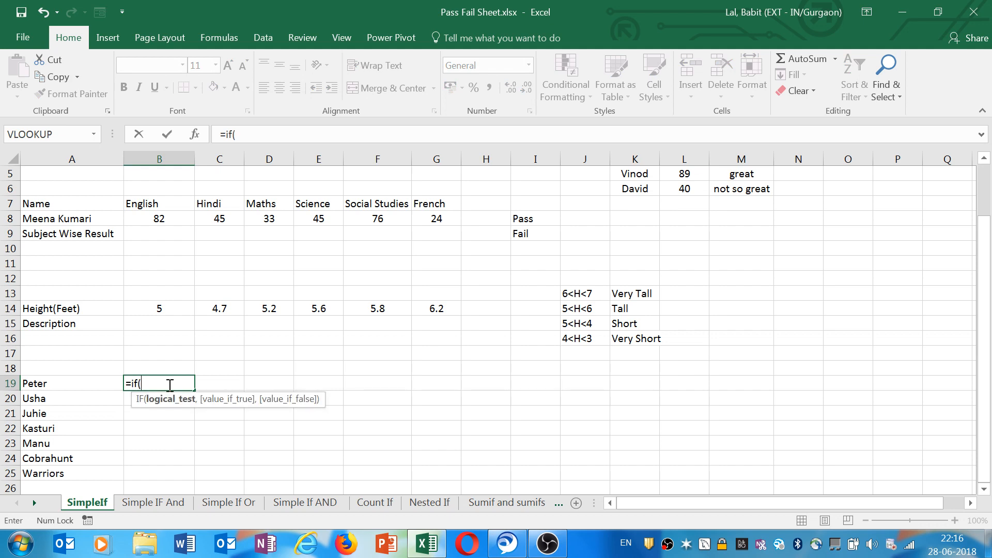
type("len(")
left_click(55, 383)
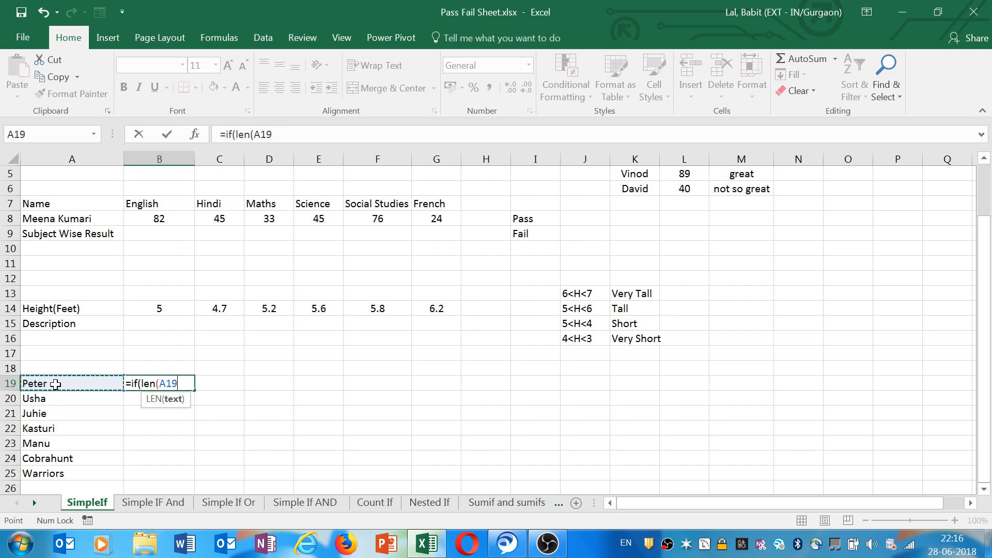
type(")>5")
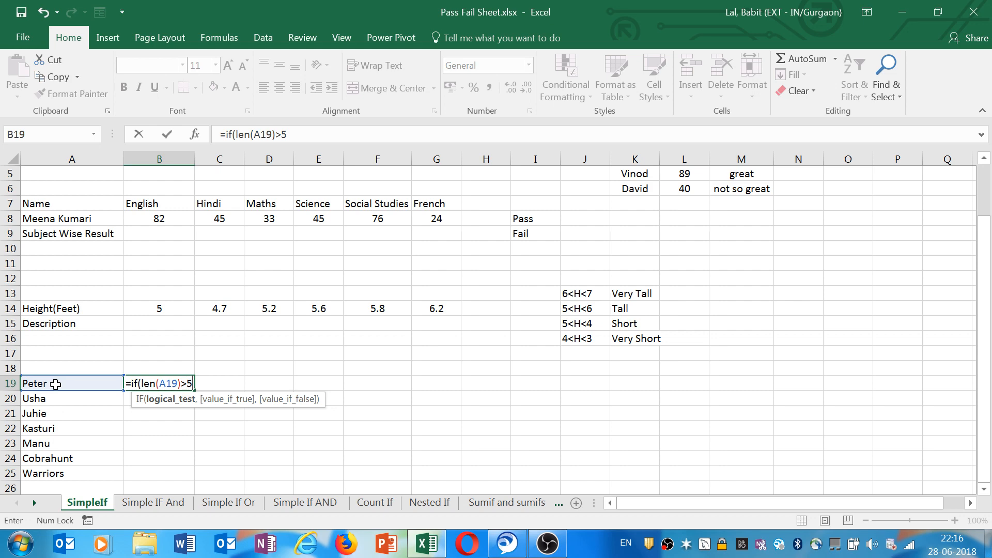
type(",")
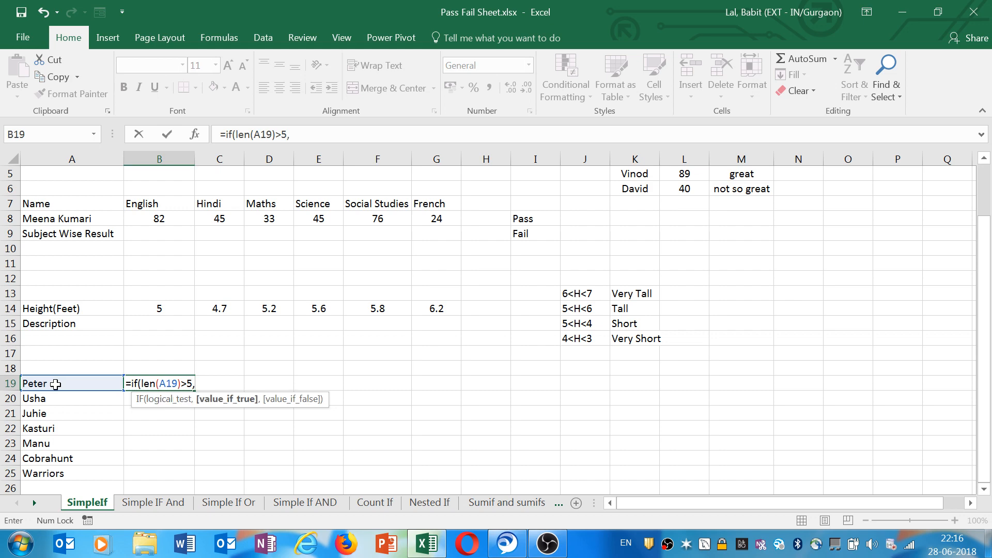
type("\"\"")
type("Ok")
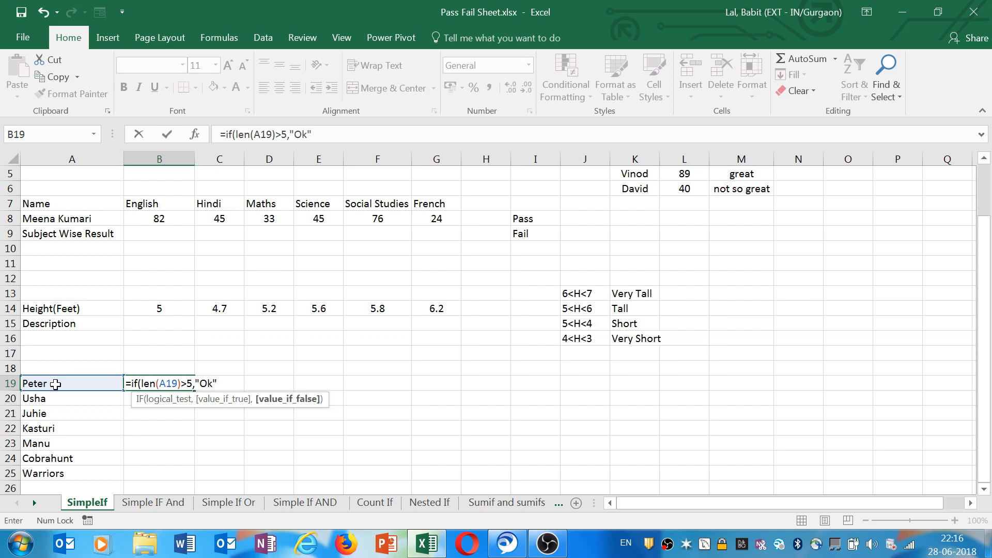
type(",\"")
type("Not")
key("Caps_Lock")
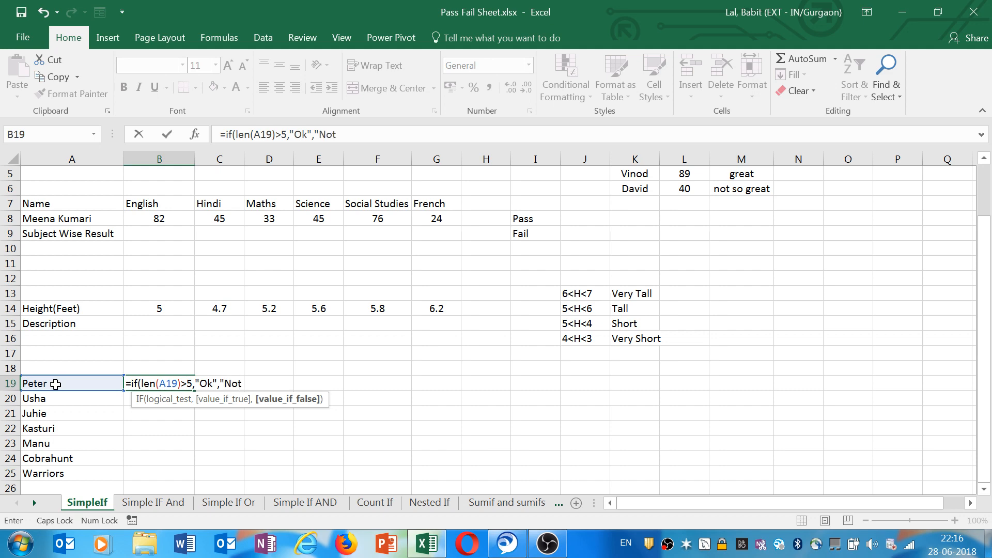
key("Caps_Lock")
type("Ok")
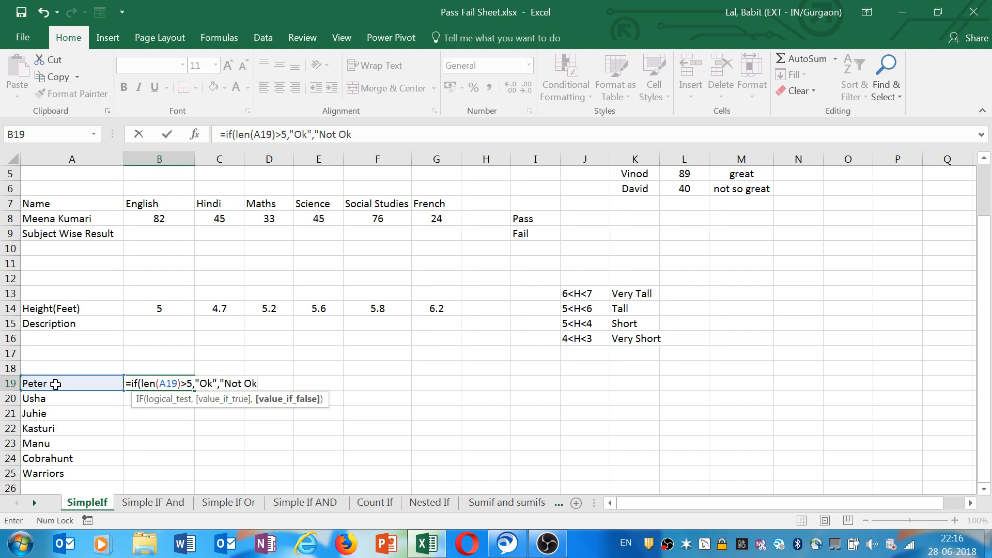
type("\"\")")
key("Return")
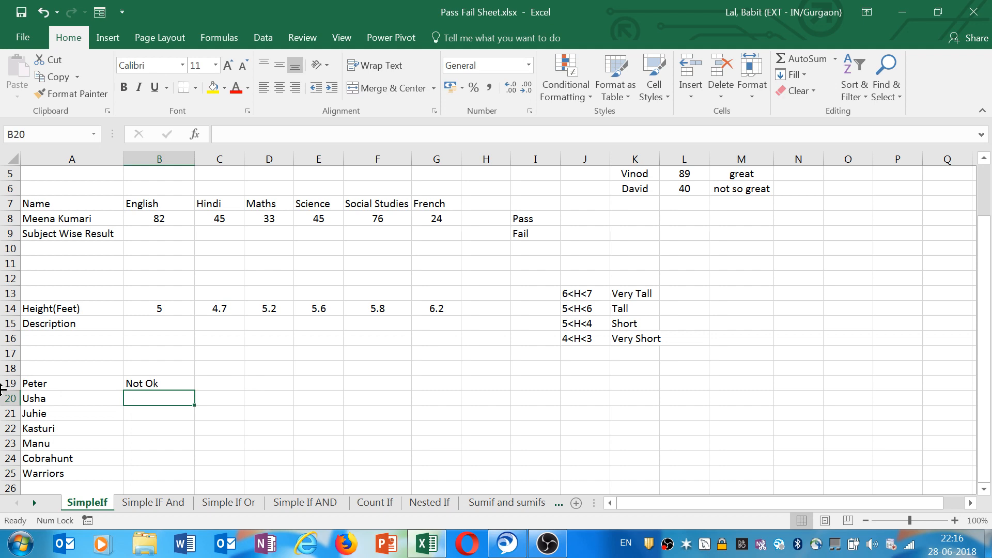
Fill B19's IF formula down to B25 and check the copied formula in B22.
left_click(171, 379)
left_click_drag(195, 391, 187, 476)
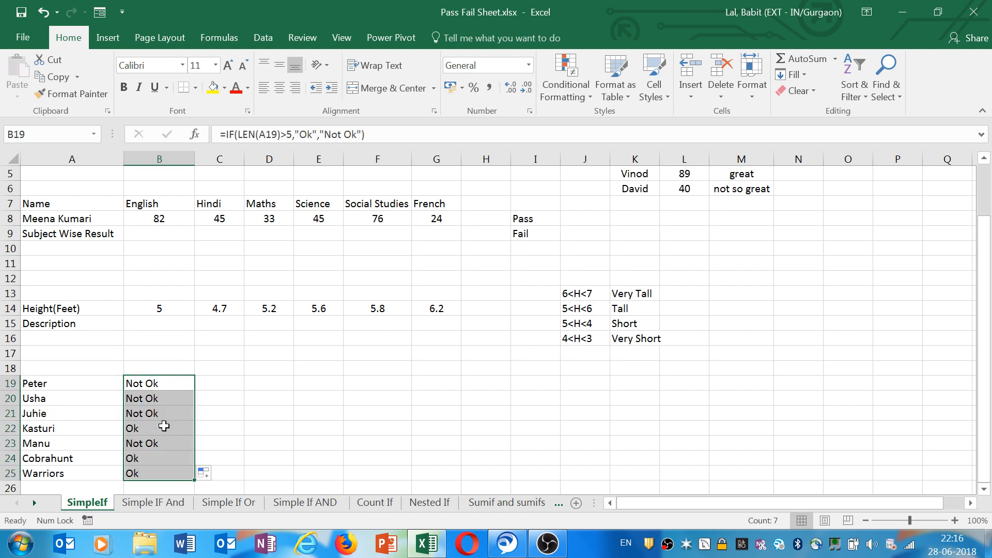
left_click(164, 427)
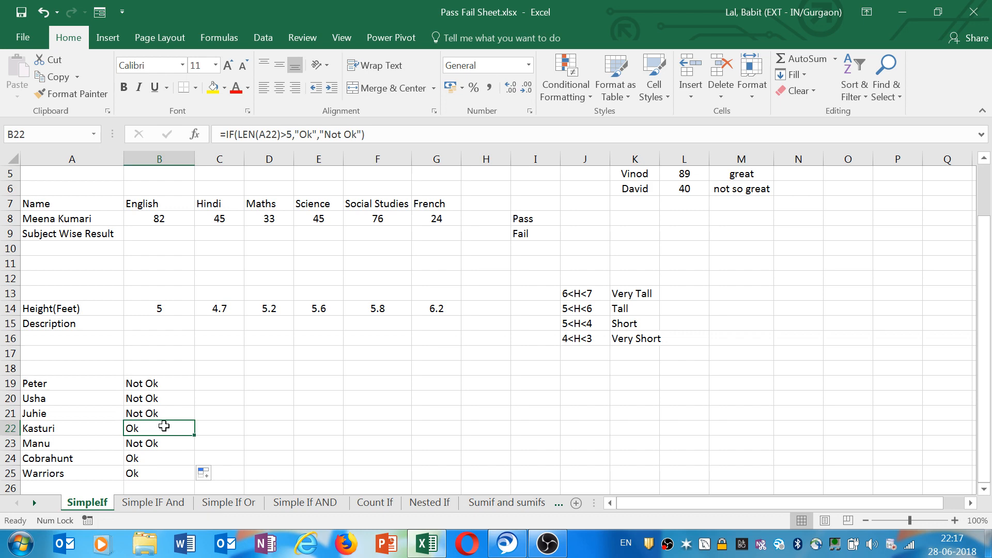
left_click(163, 382)
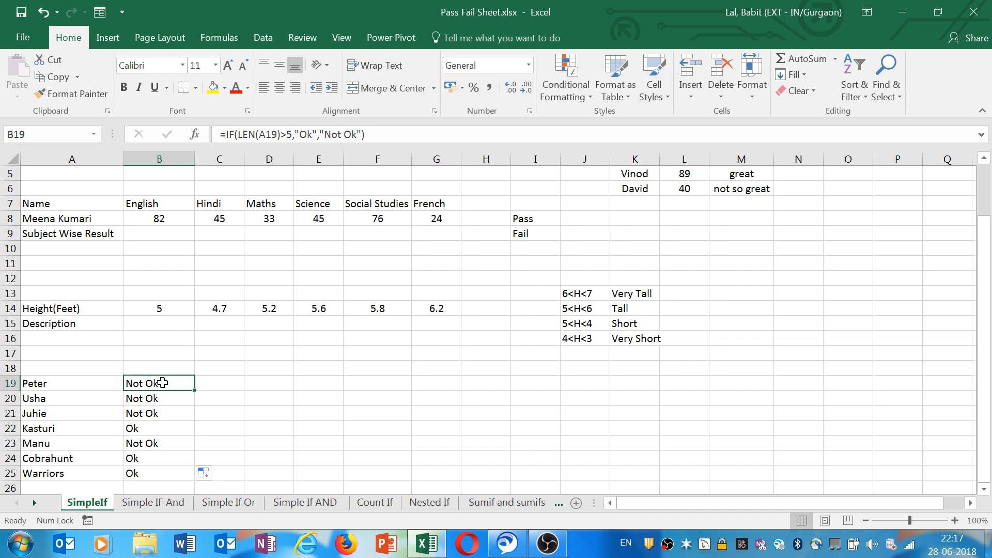
Change B19's condition to LEN(A19)<5, fill the formula down to B25, and check the results.
left_click(287, 135)
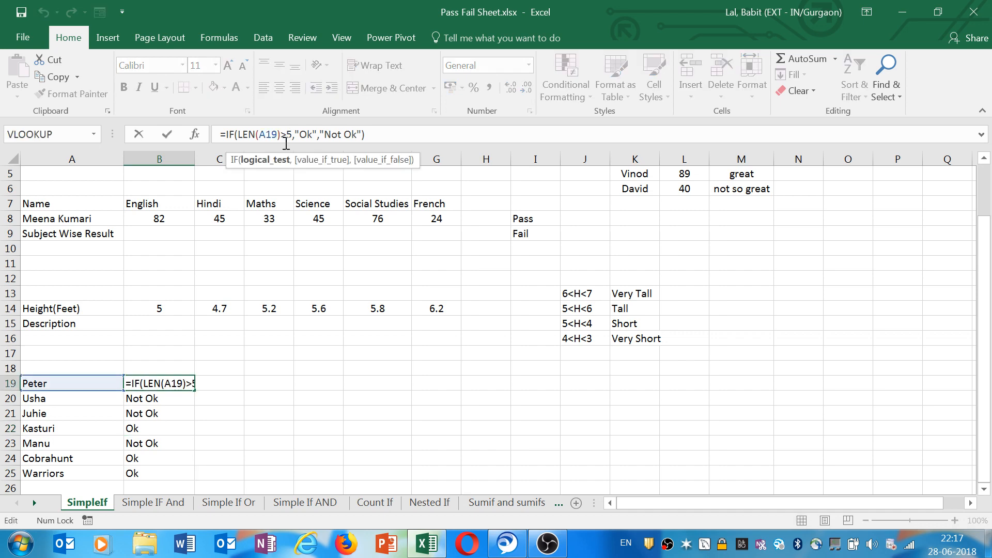
key("BackSpace")
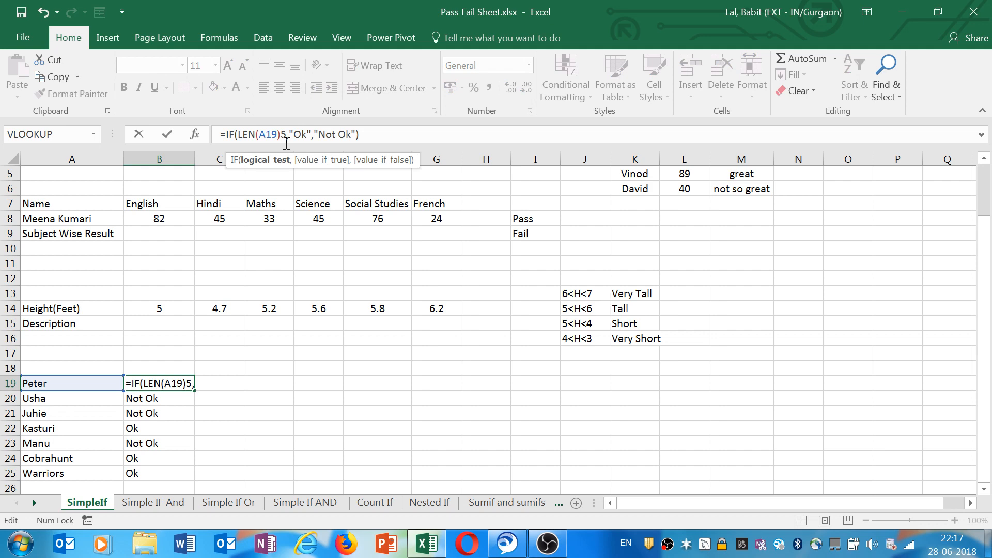
type("<")
key("ctrl+Return")
double_click(194, 391)
left_click(154, 400)
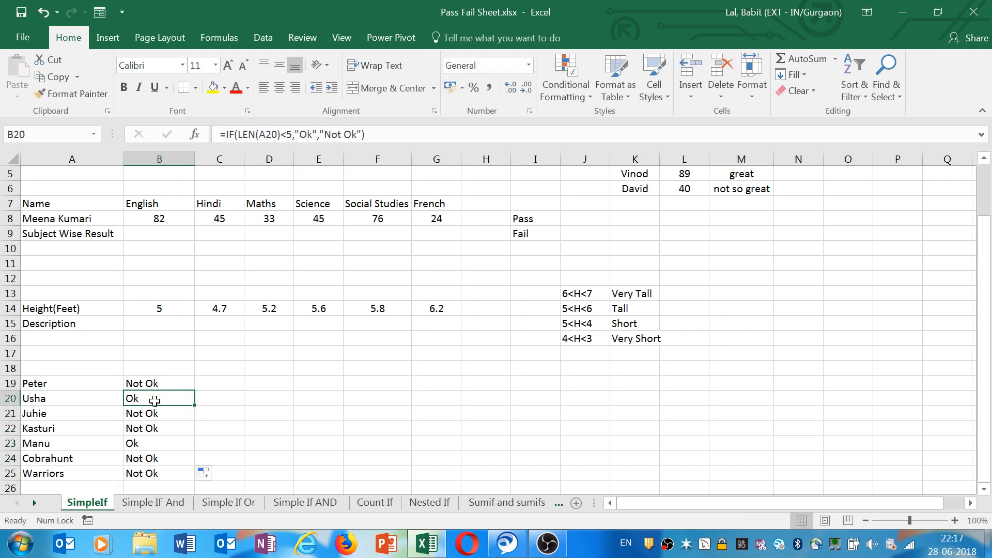
left_click_drag(154, 385, 159, 473)
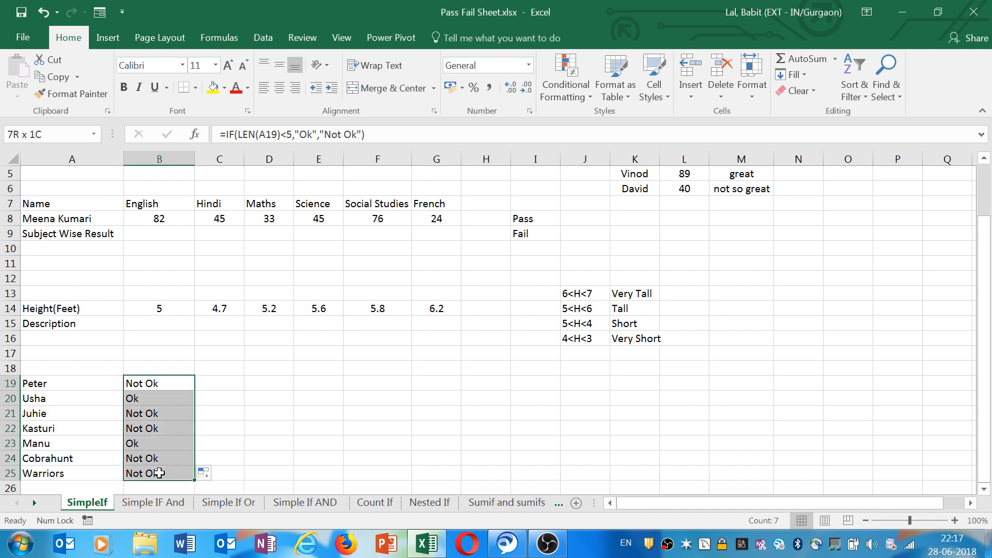
key("Down")
key("Down")
key("Down")
key("Down")
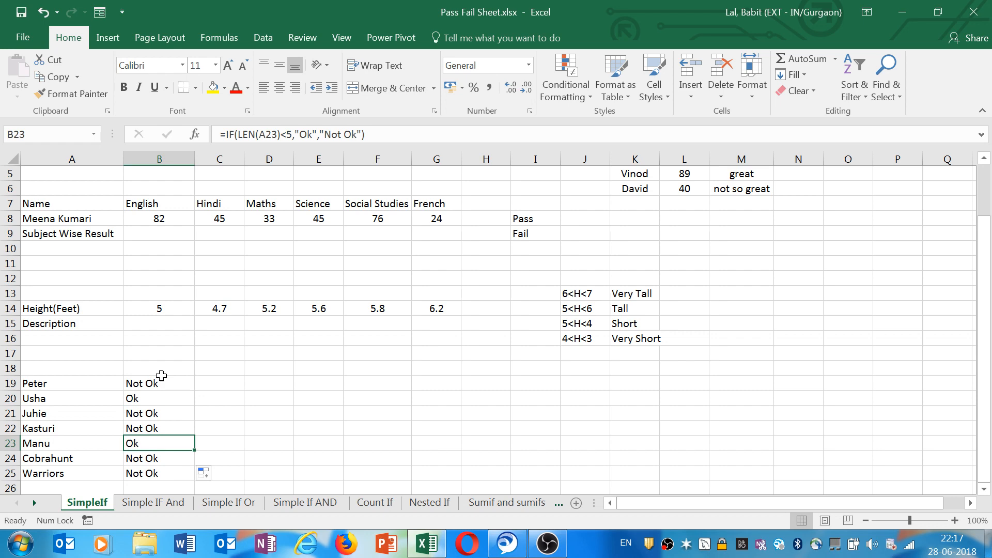
left_click(152, 385)
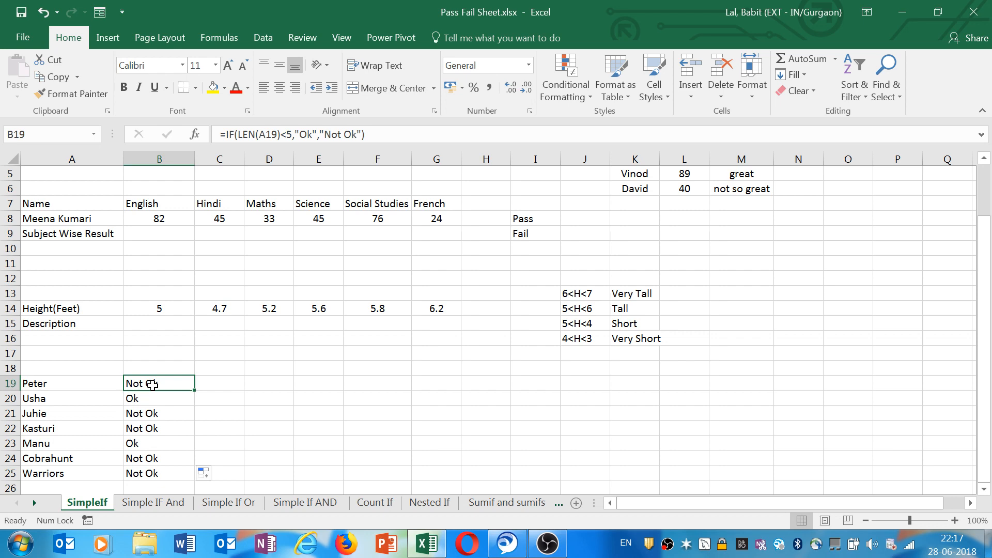
Examine the heights in row 14 and the height category table in J13:K16.
left_click(170, 323)
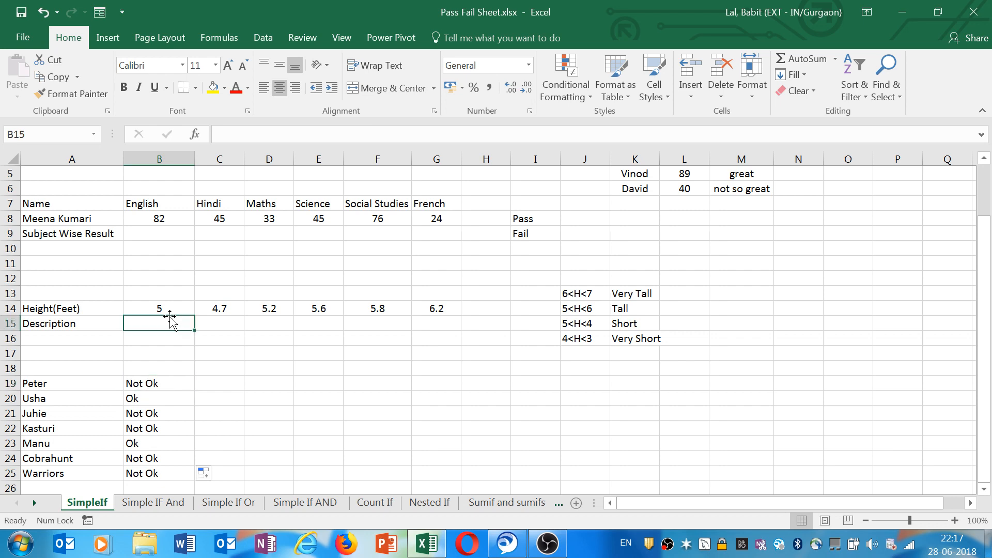
left_click(171, 312)
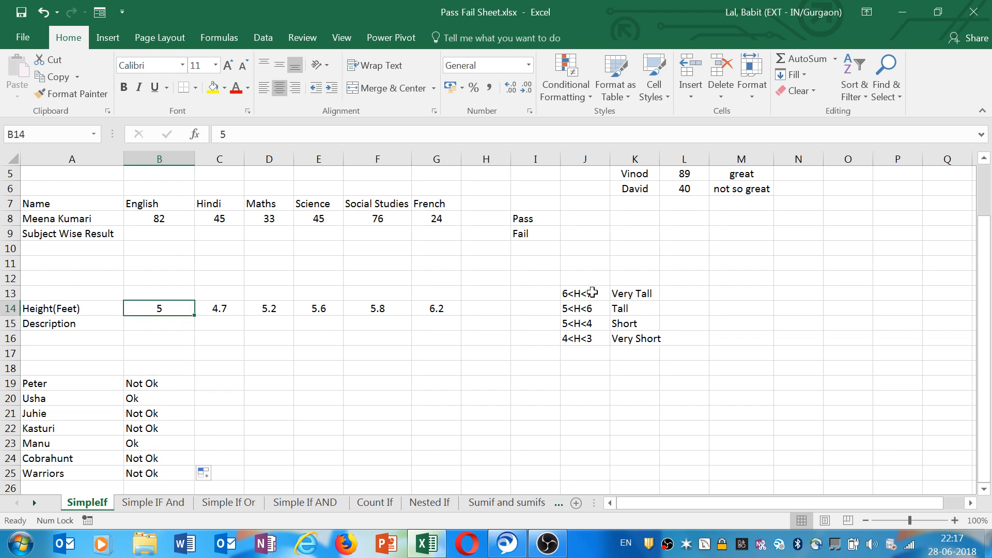
left_click_drag(620, 294, 639, 342)
left_click(188, 309)
left_click(288, 308)
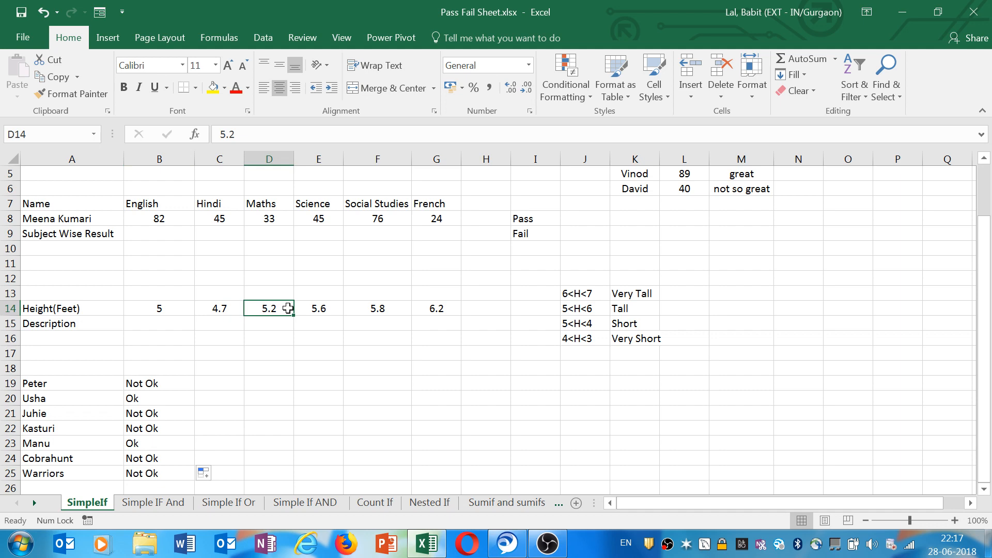
left_click(649, 293)
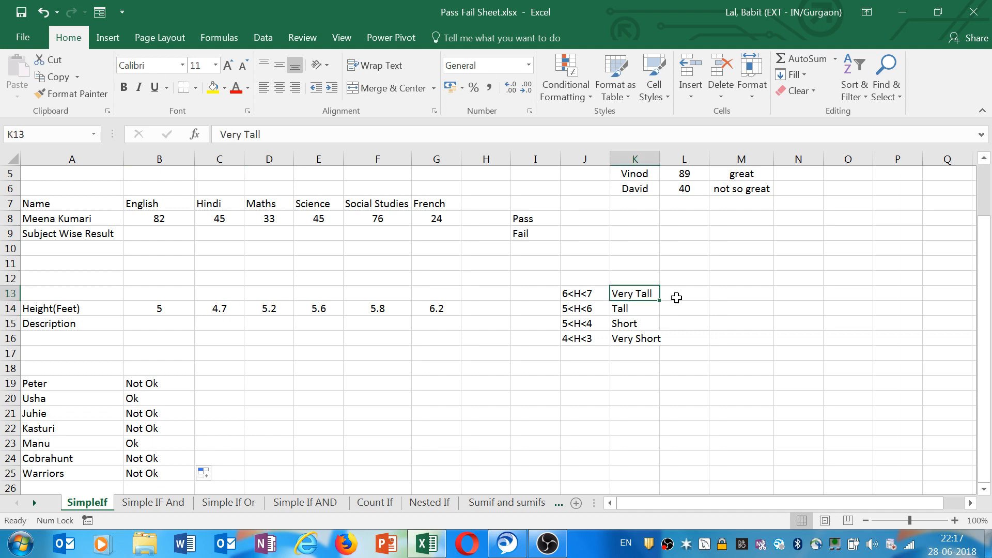
left_click(676, 298)
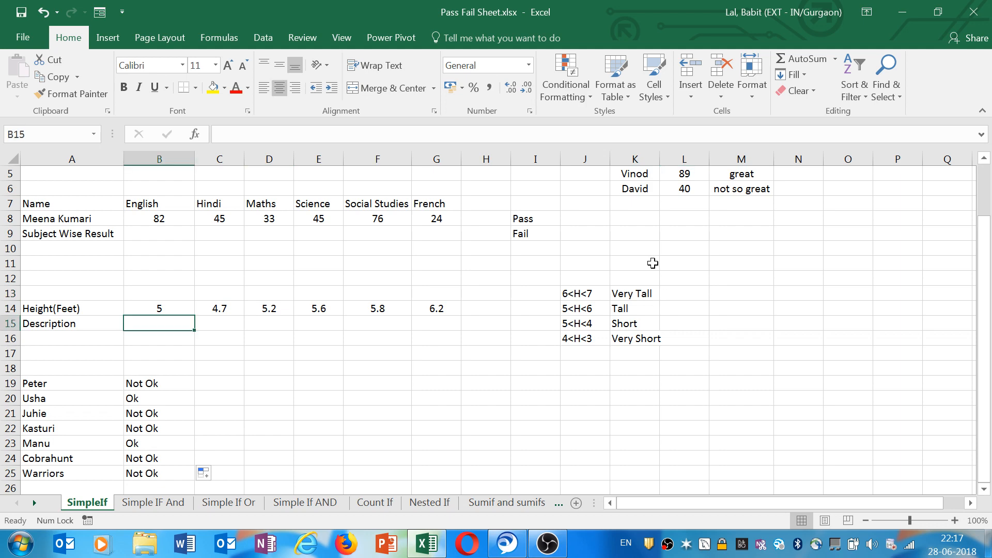
left_click(656, 292)
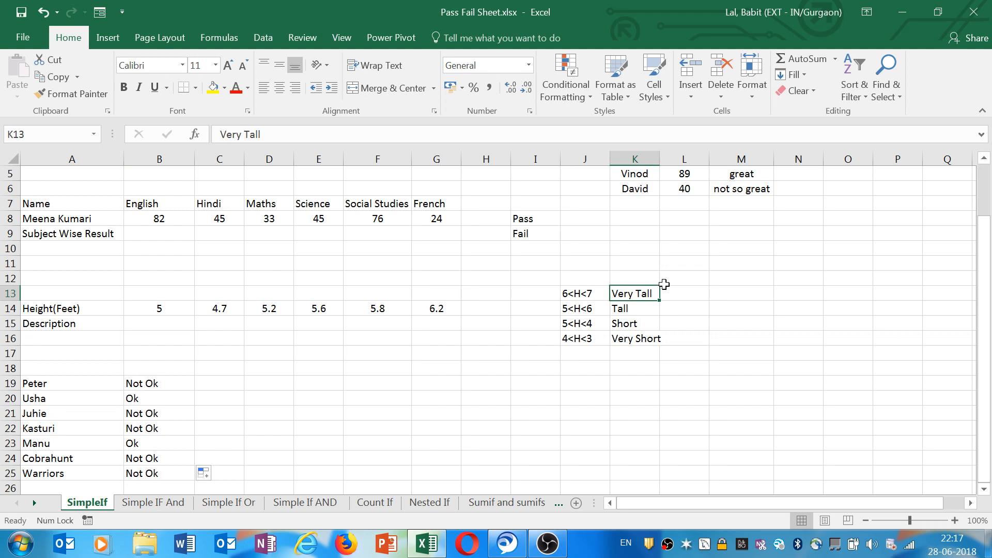
left_click(666, 293)
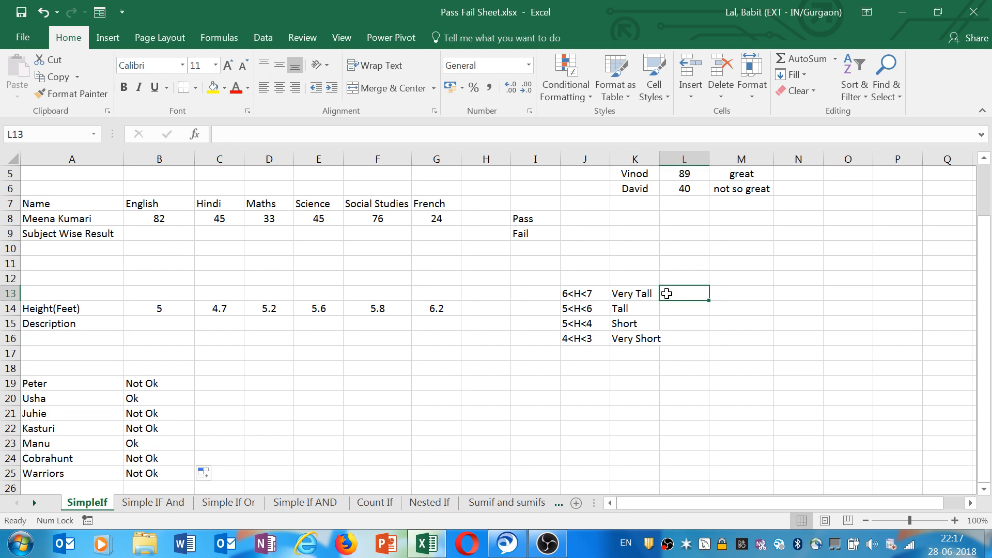
left_click(656, 294)
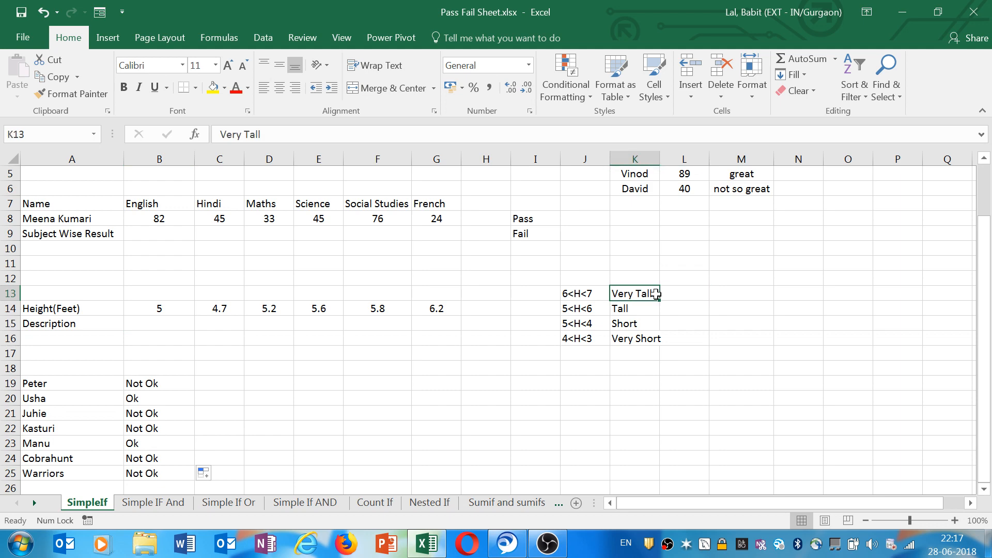
left_click(696, 293)
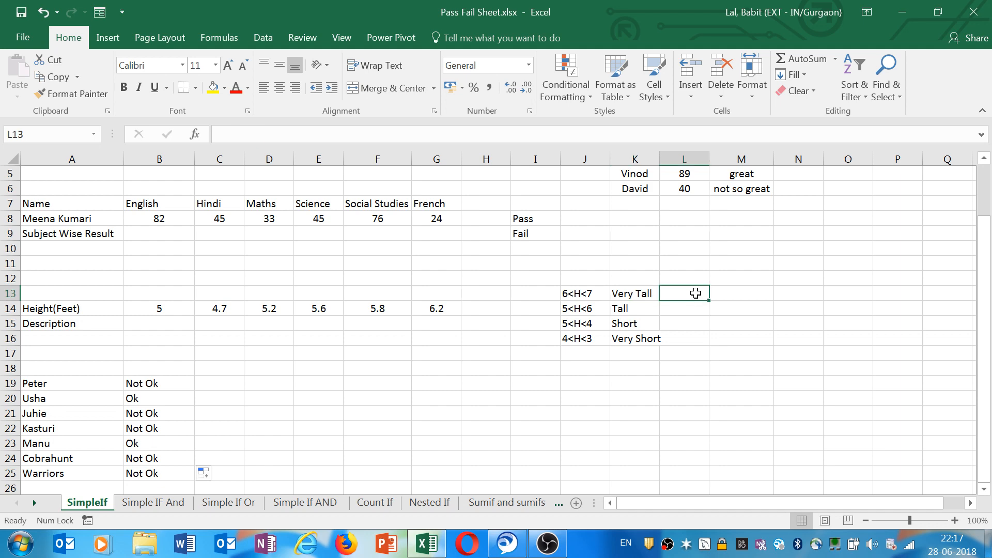
key("Down")
key("Left")
key("Left")
left_click(665, 310)
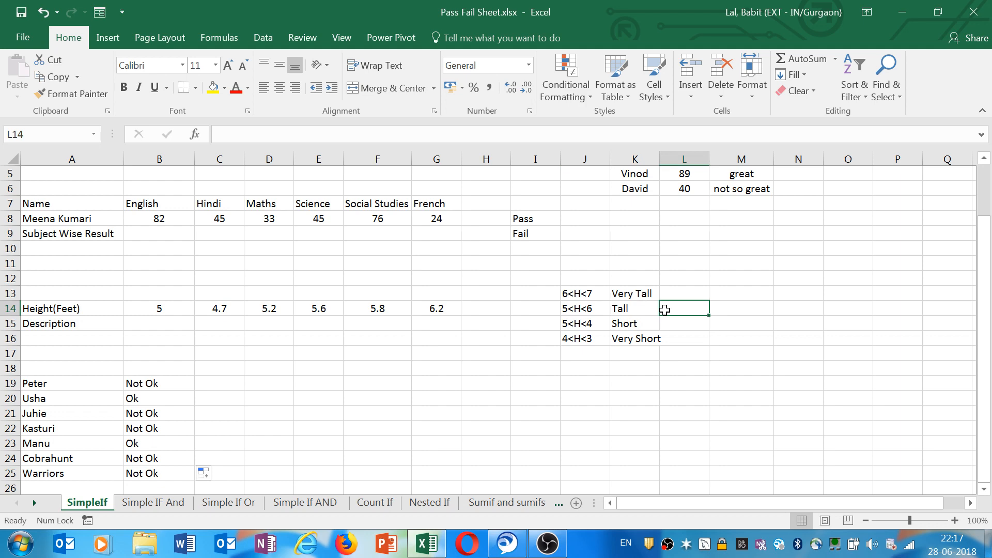
Start an IF formula in B15 that returns "Very Tall" when the height in B14 is greater than 6.
left_click(626, 324)
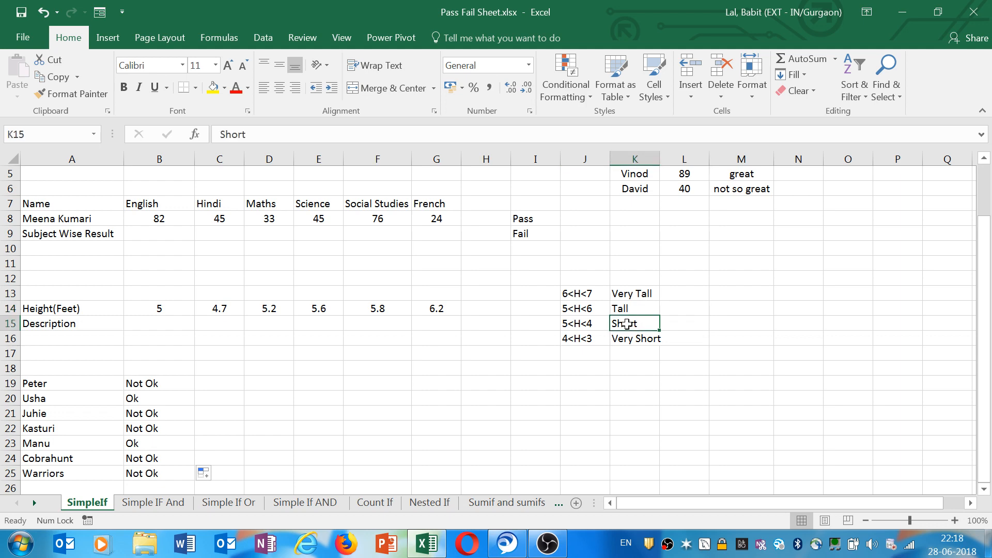
left_click(634, 346)
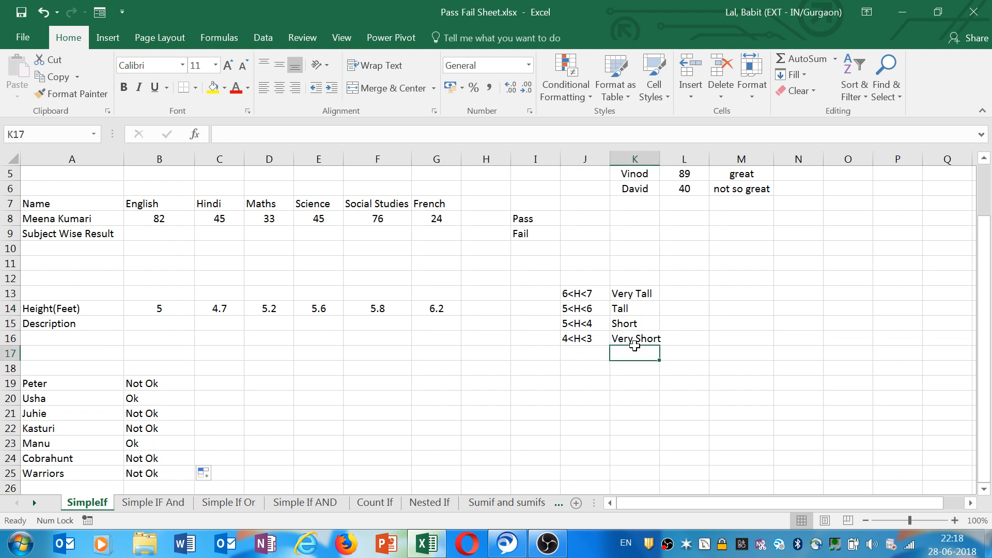
left_click(159, 323)
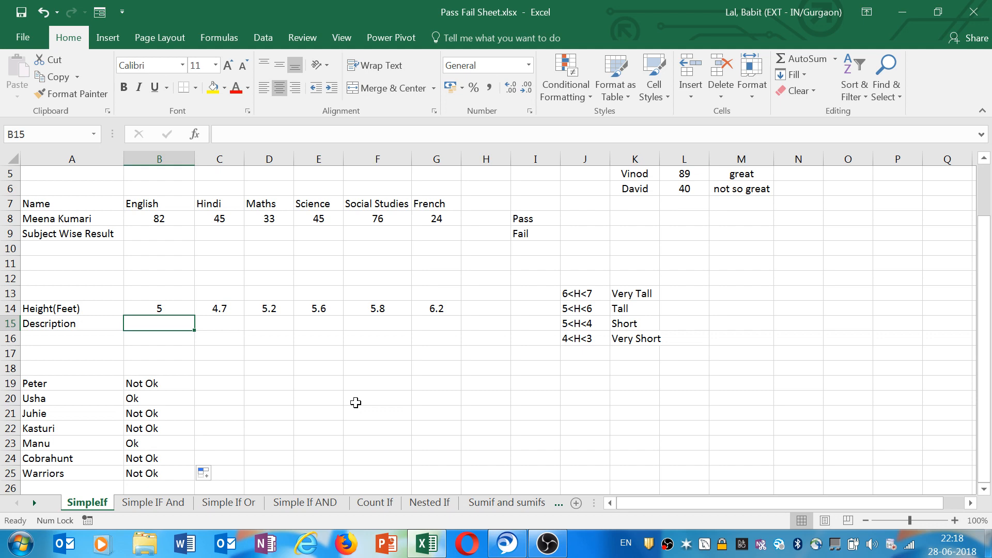
type("=if")
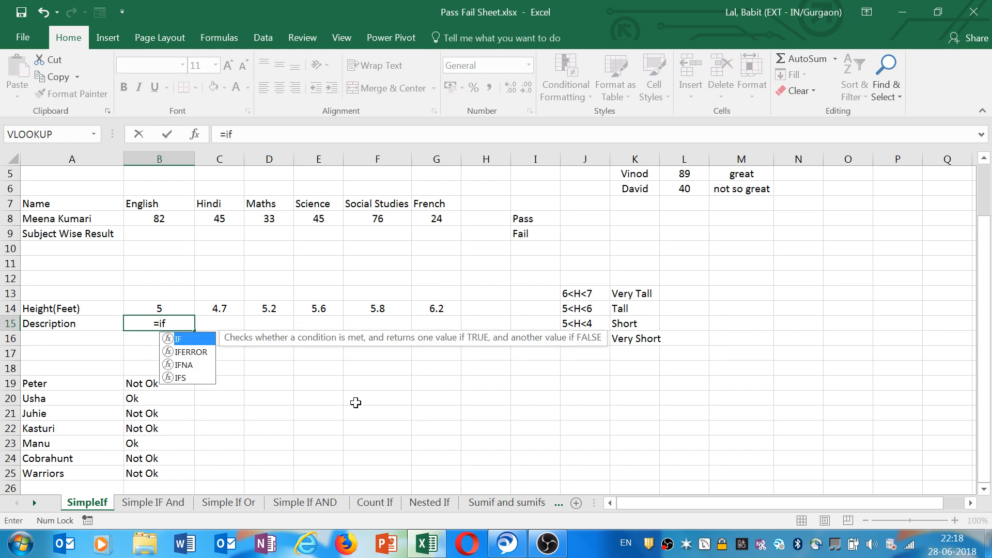
type("(")
left_click(172, 308)
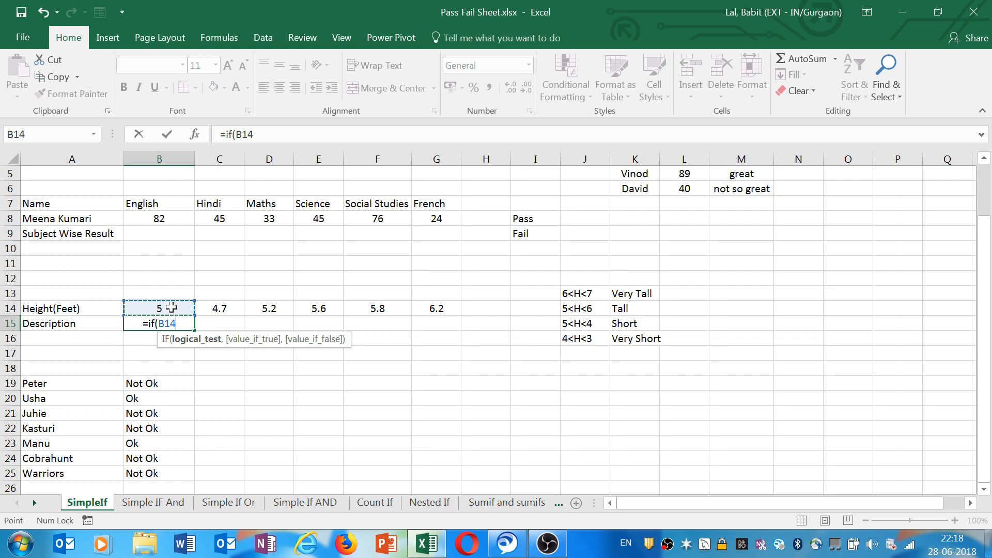
type("<")
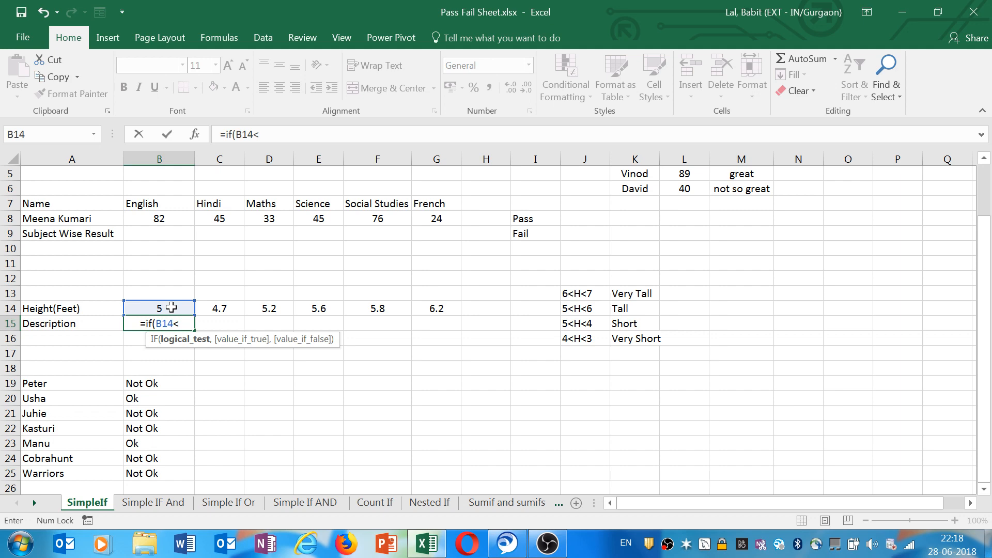
key("BackSpace")
type(">6")
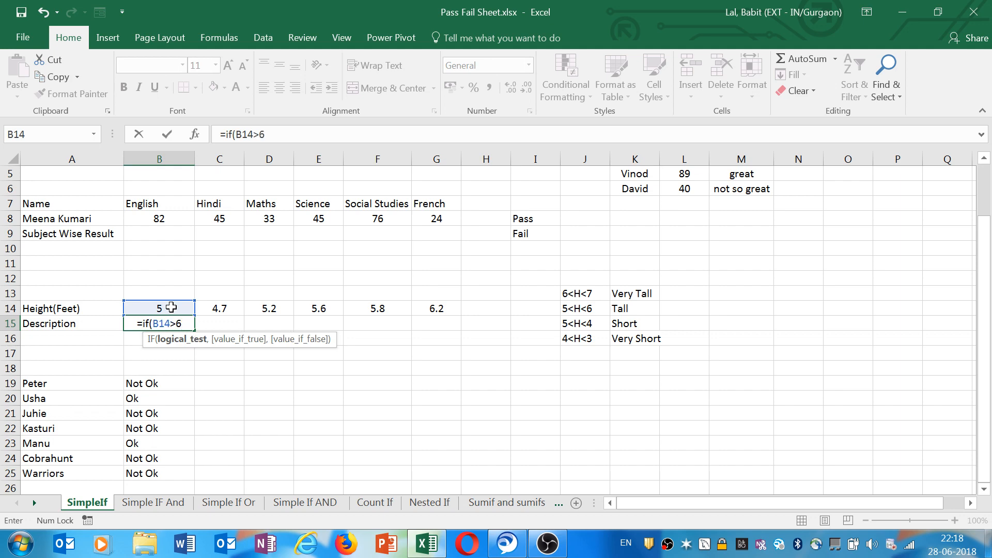
type(",")
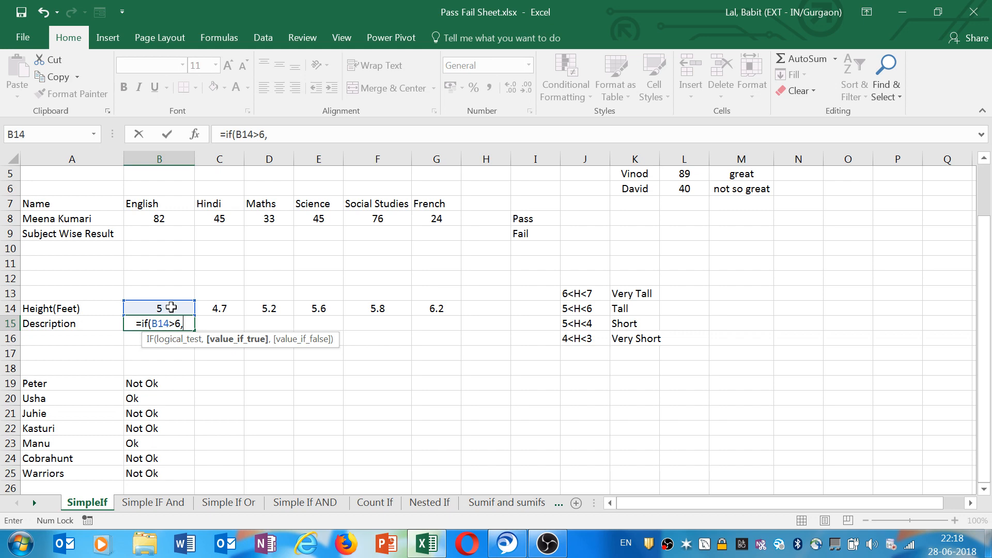
type("\"Very")
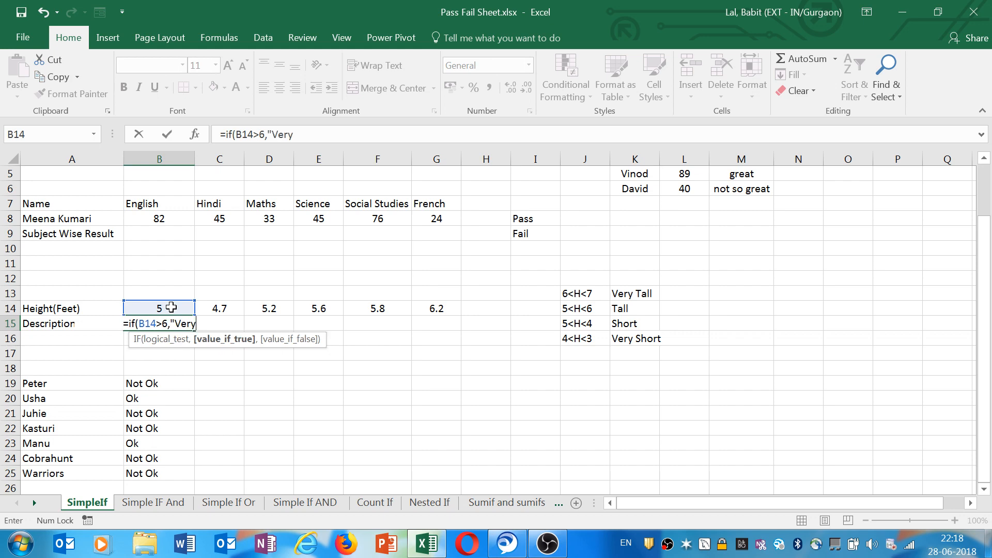
type(" Tall")
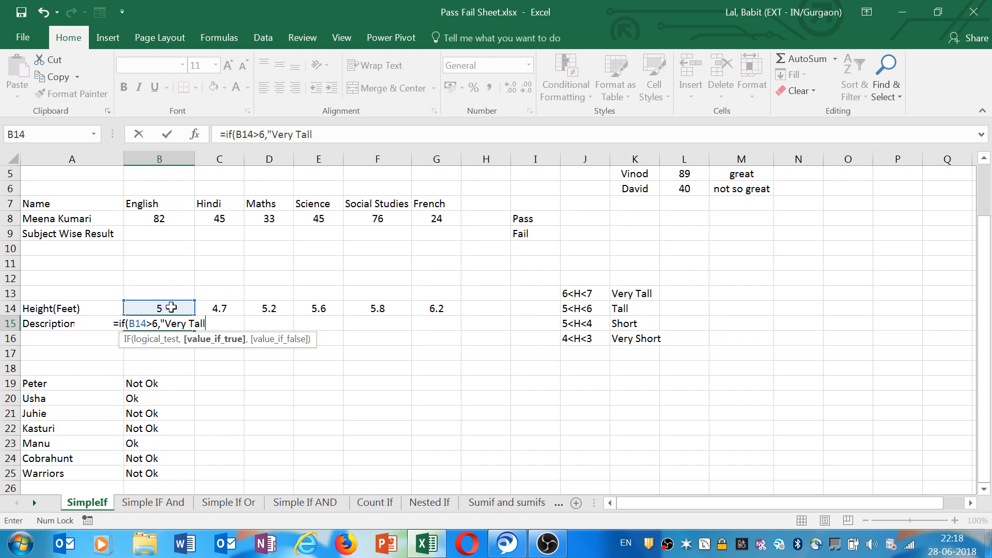
type("\"")
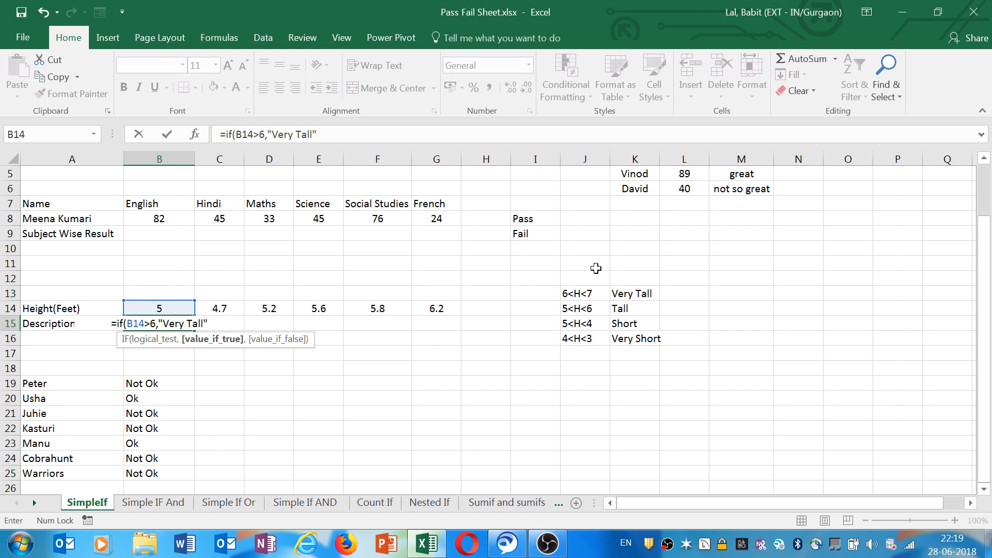
type(",")
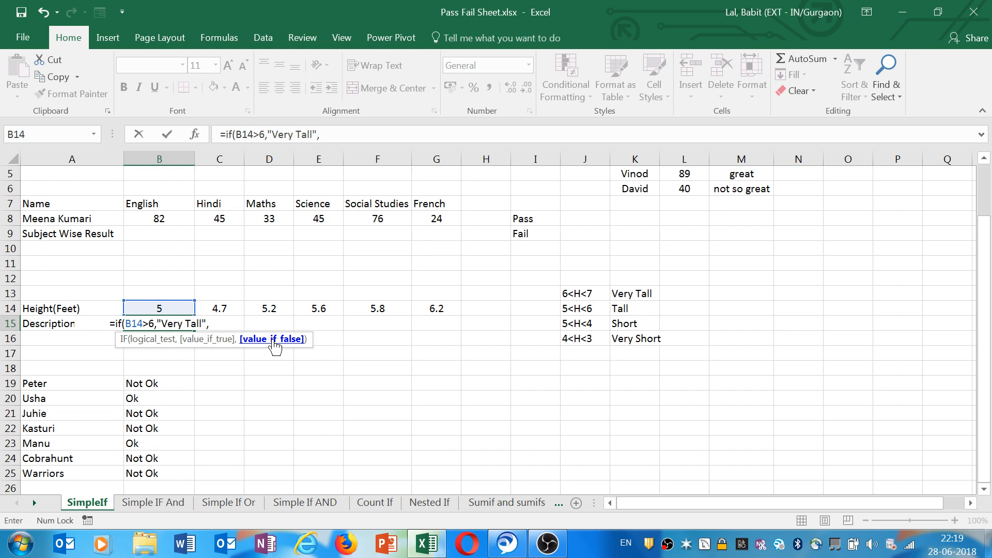
Nest a second IF returning "Tall" when B14 is greater than 5 and try to commit it, declining the suggested correction.
type("if")
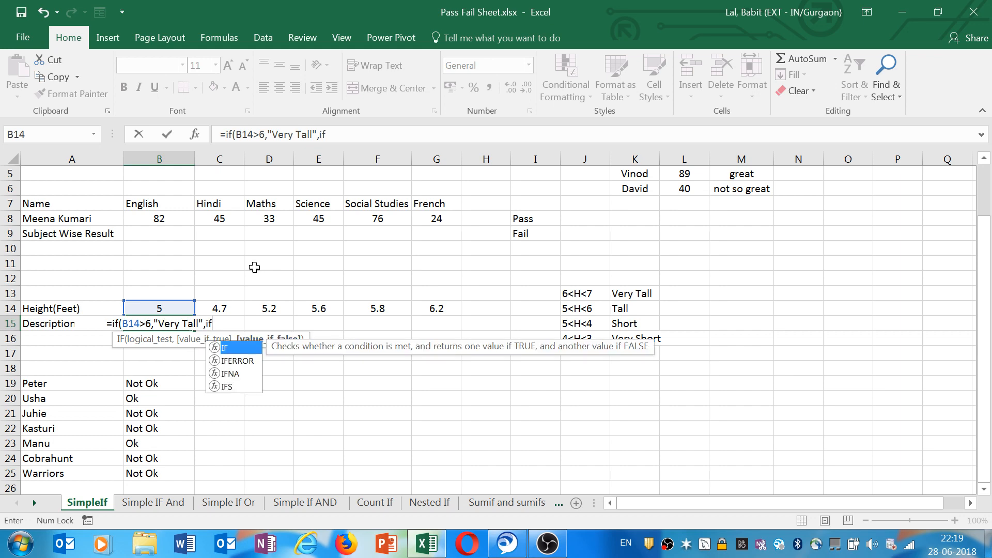
type("(")
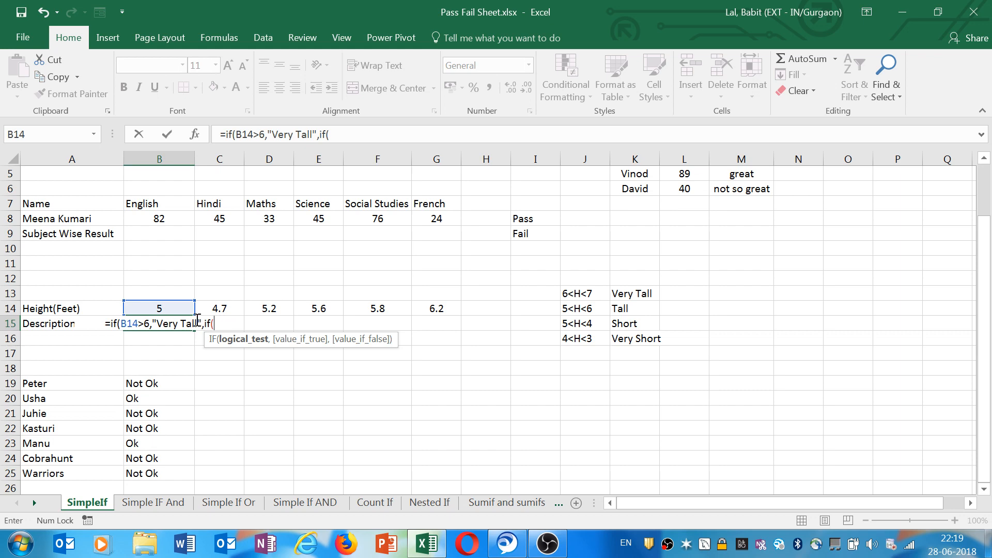
left_click(161, 307)
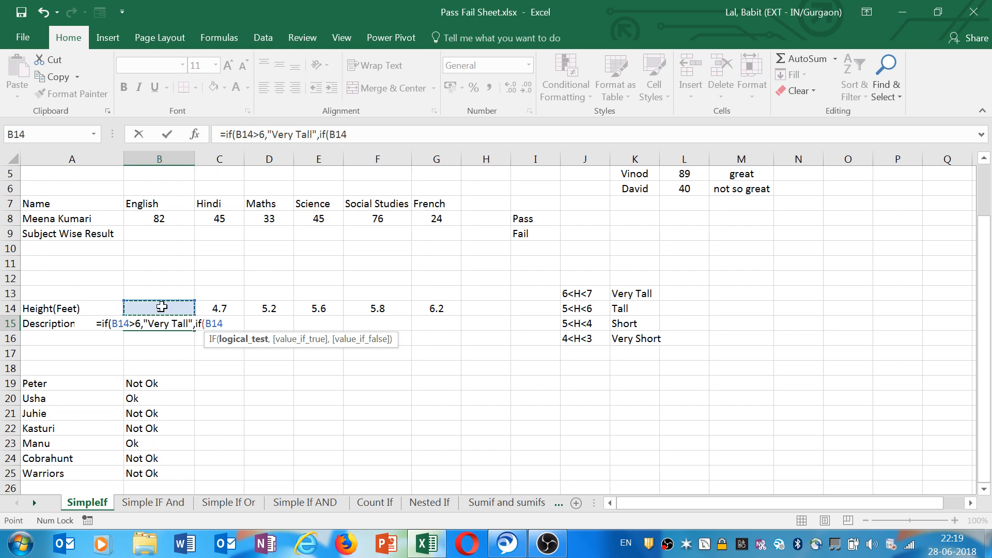
type(">")
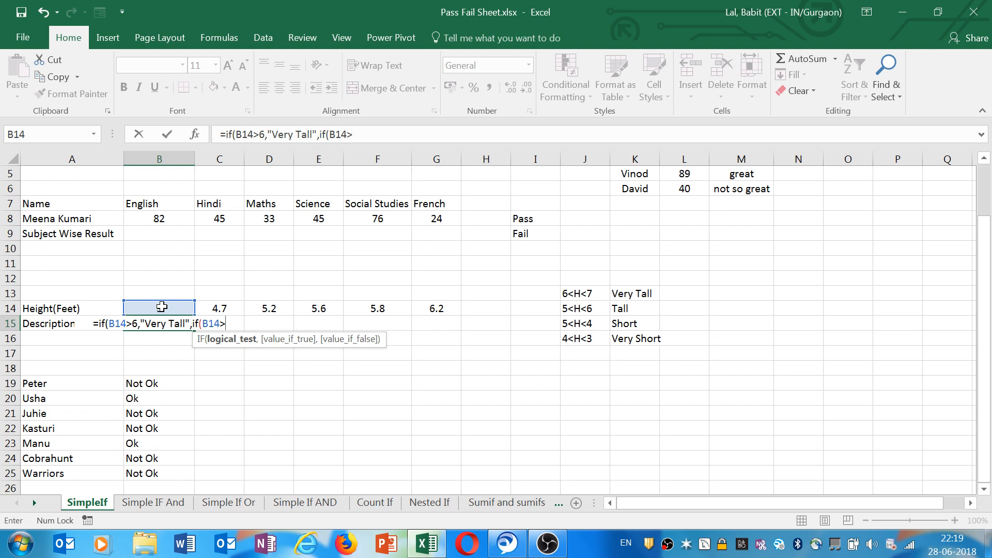
type("5\"")
key("BackSpace")
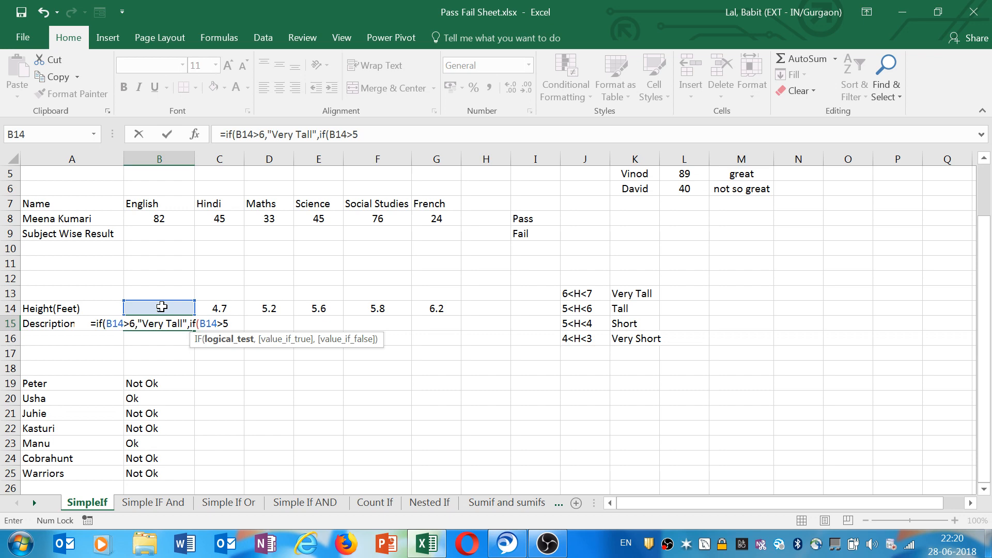
type(",\"\"")
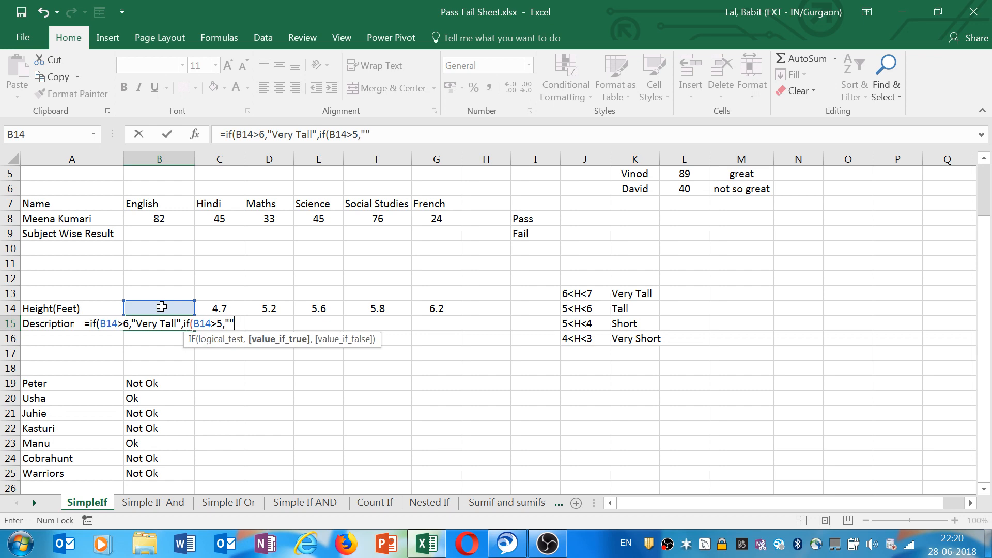
key("BackSpace")
key("Caps_Lock")
type("T")
key("Caps_Lock")
type("all")
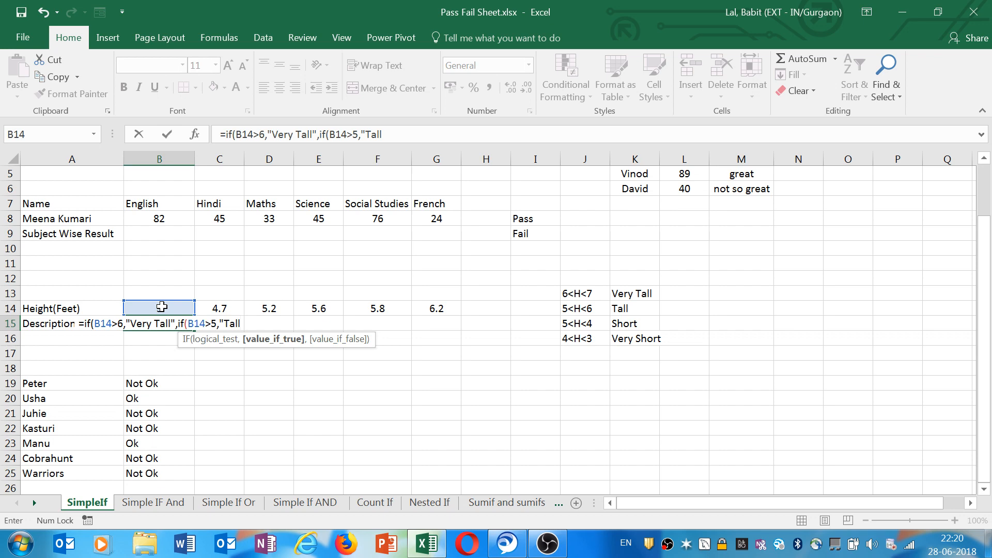
type("\"")
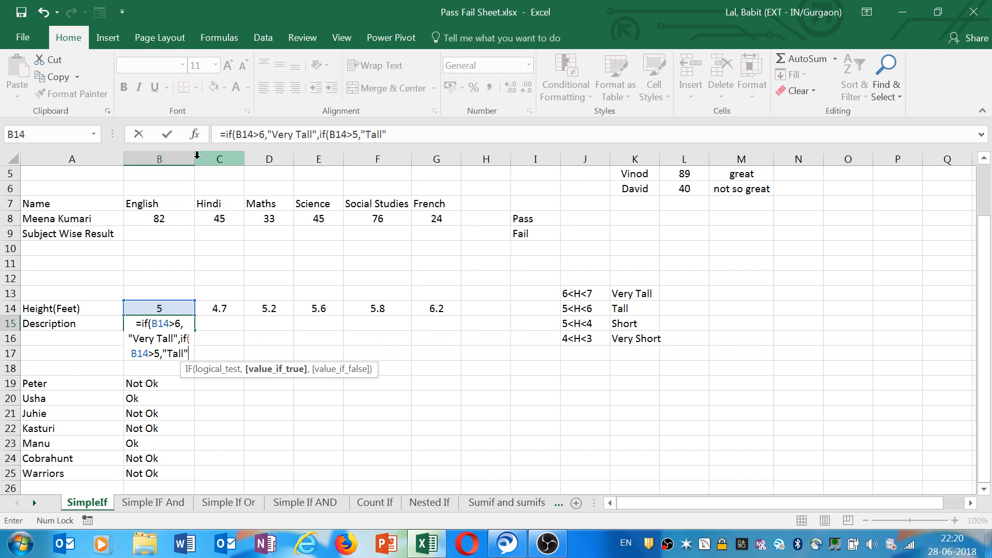
key("Return")
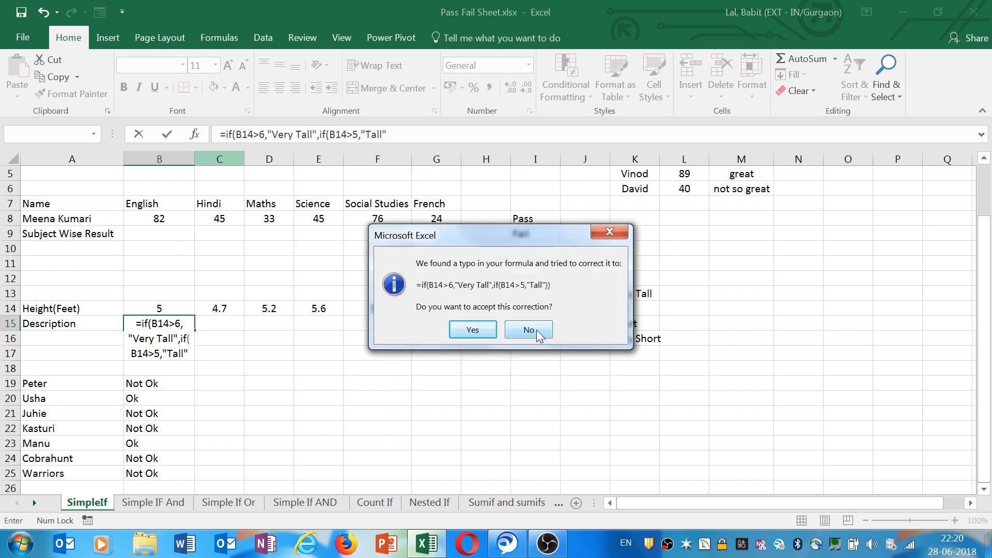
left_click(535, 334)
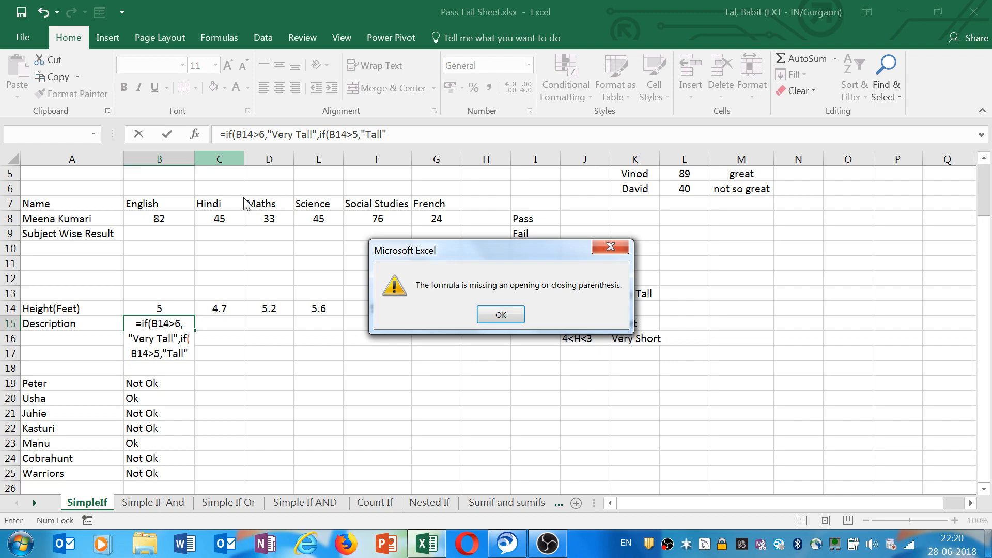
key("Return")
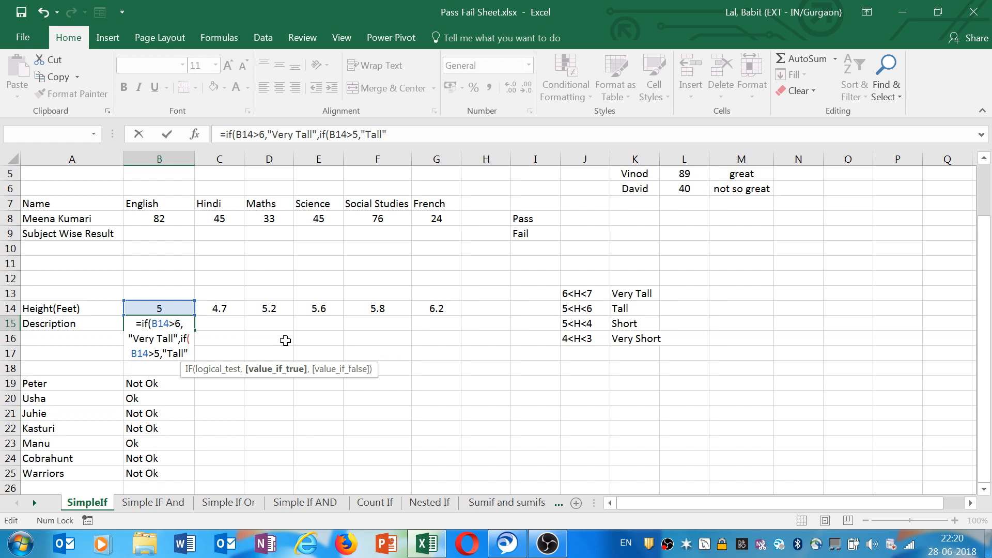
Continue B15's formula with a third condition returning "Short" when B14 is greater than 4.
type(",")
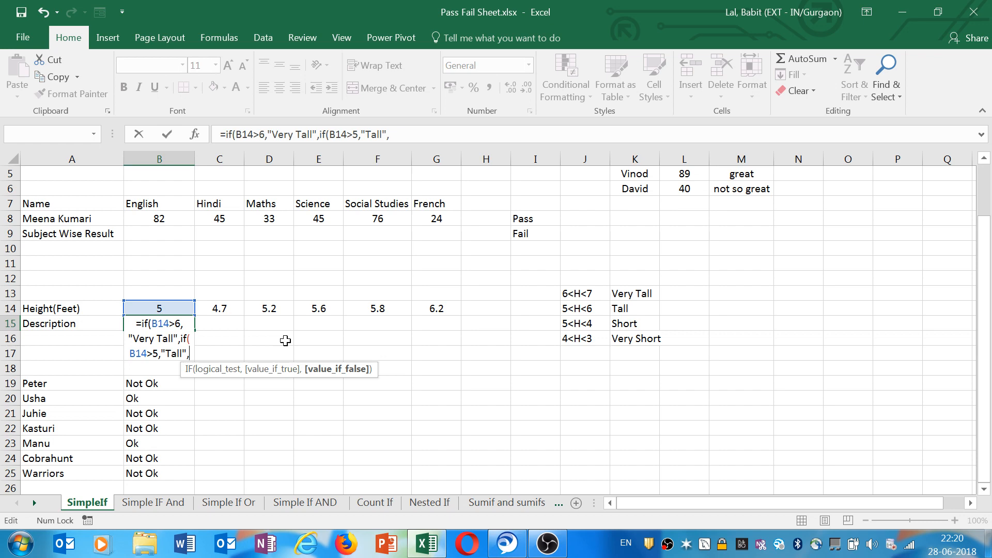
type("B14>")
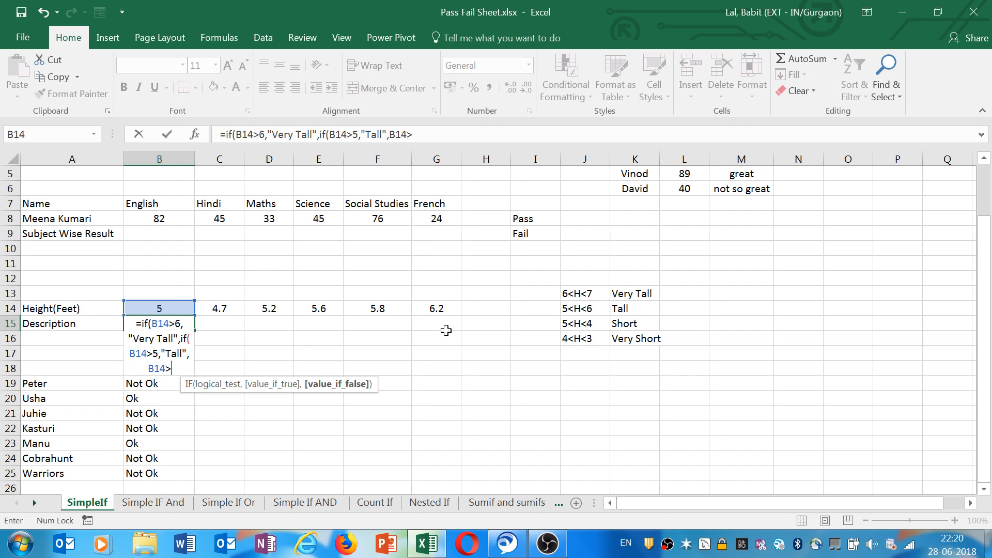
type("4,\"\"")
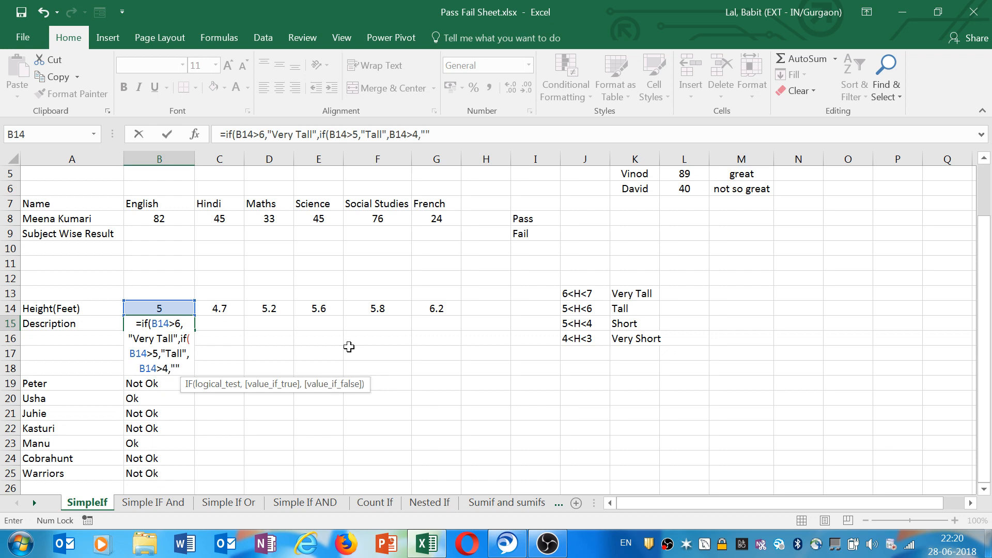
key("BackSpace")
type("Short")
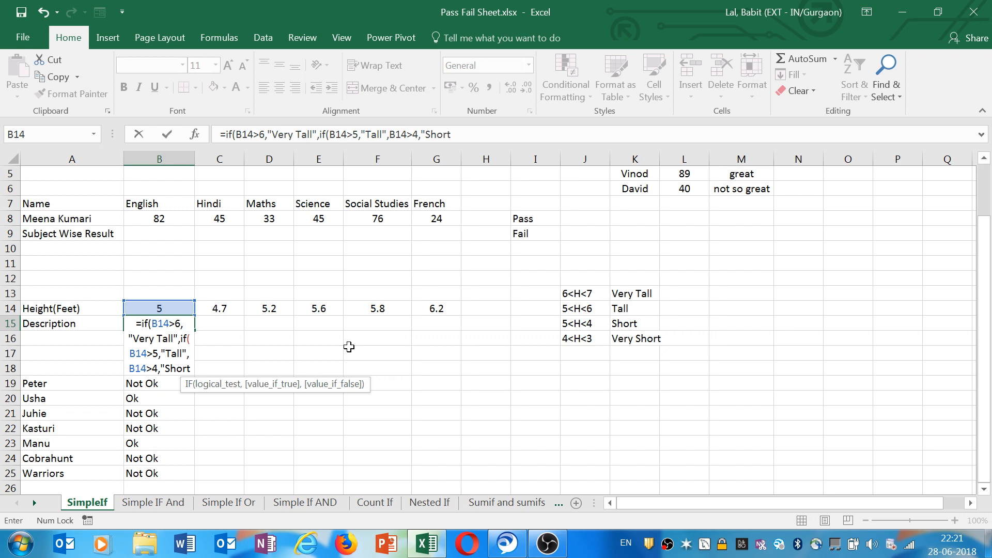
type("\",")
Add a final IF returning "Very Short" when B14 is greater than 3 and close its bracket.
type("if")
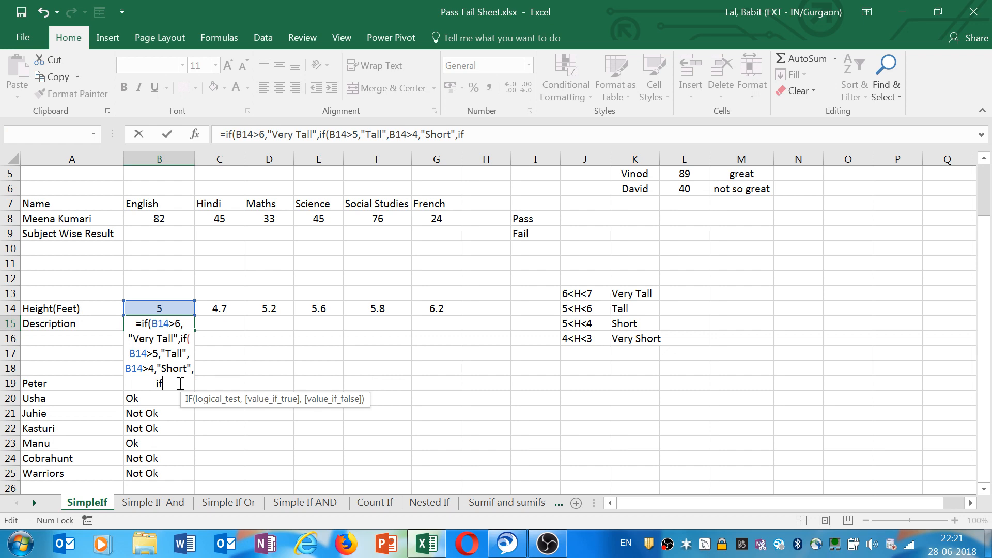
type("(")
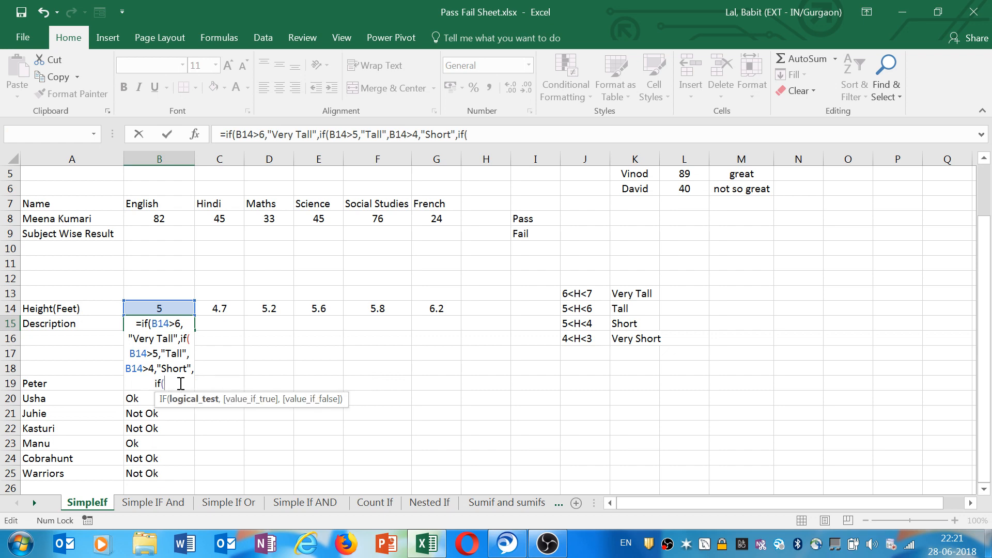
left_click(166, 307)
type(">")
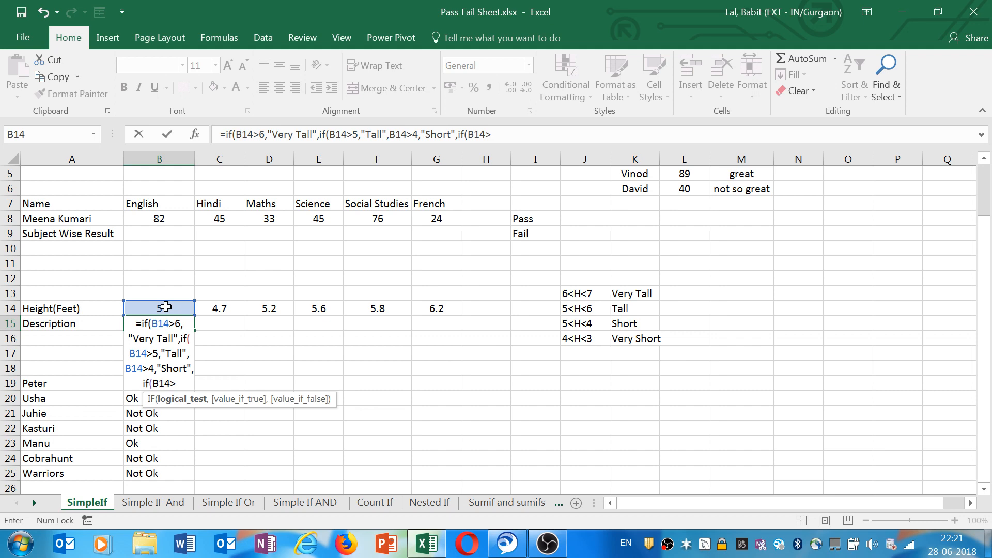
type("4")
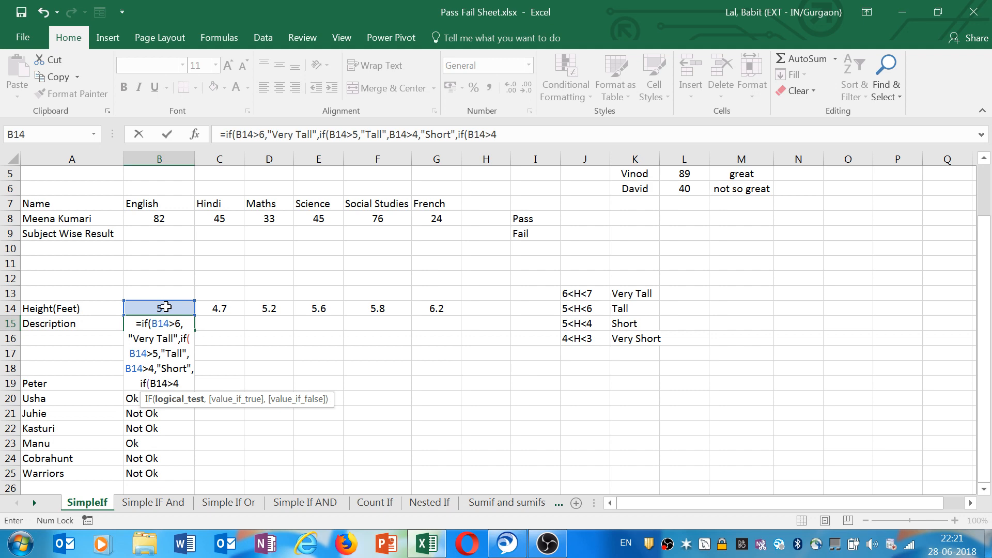
key("BackSpace")
type("3,\"Ver")
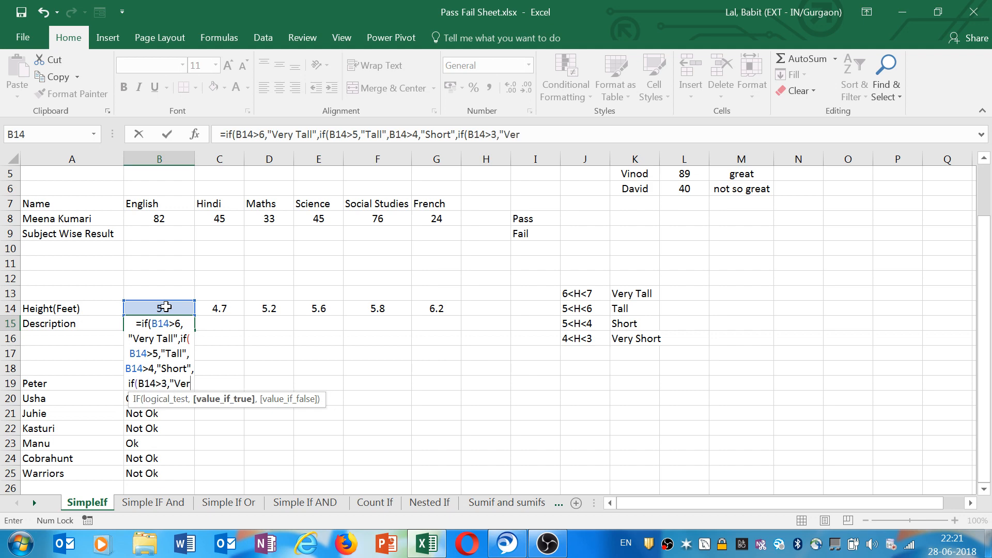
type("y Sh")
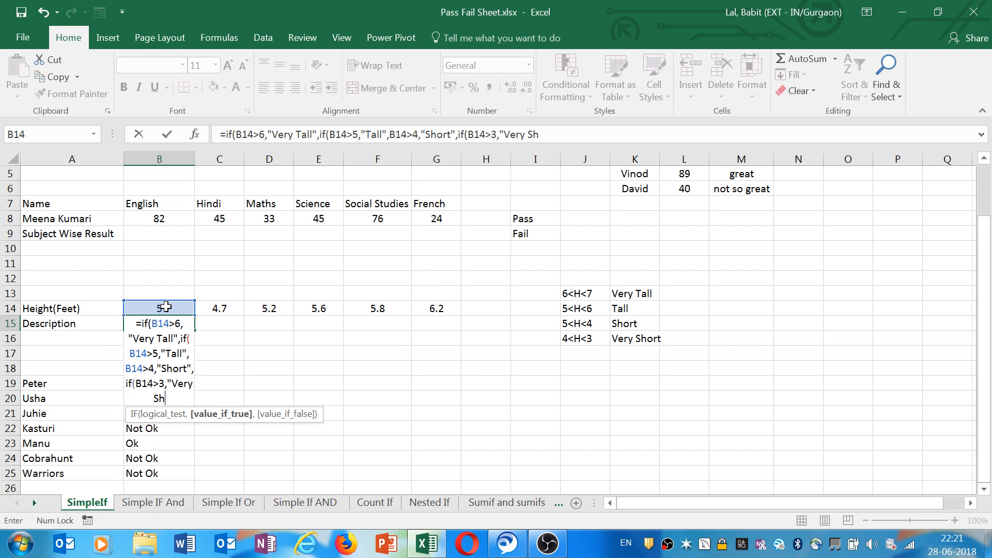
type("ort\"\"")
key("BackSpace")
type(")")
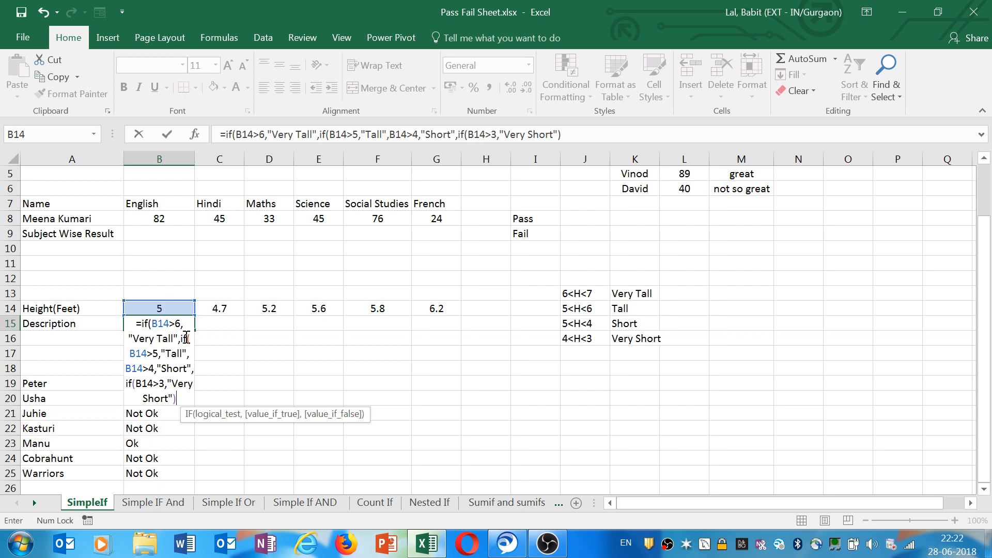
Insert the missing IF before the B14>4 condition and commit the nested formula in B15.
left_click(133, 385)
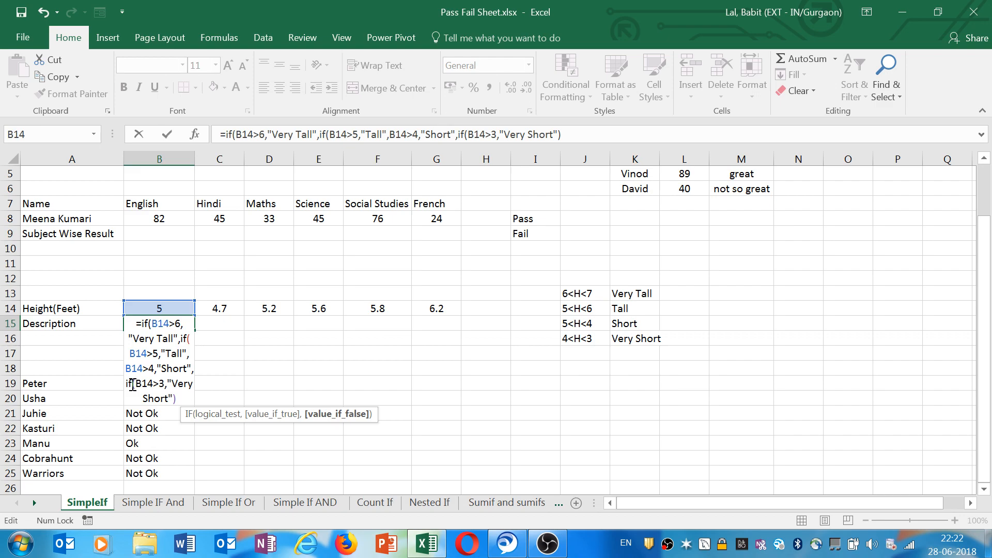
type("if")
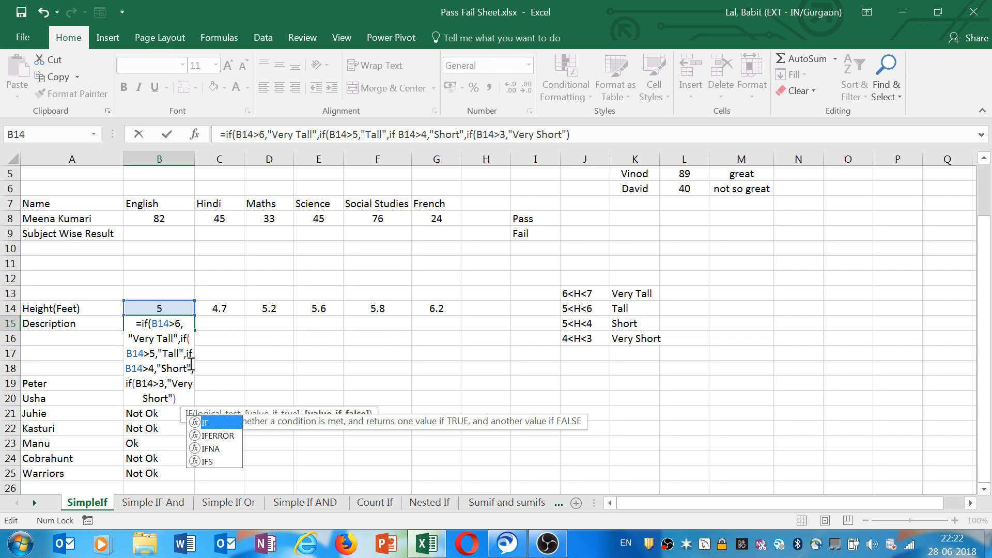
type("(")
key("Return")
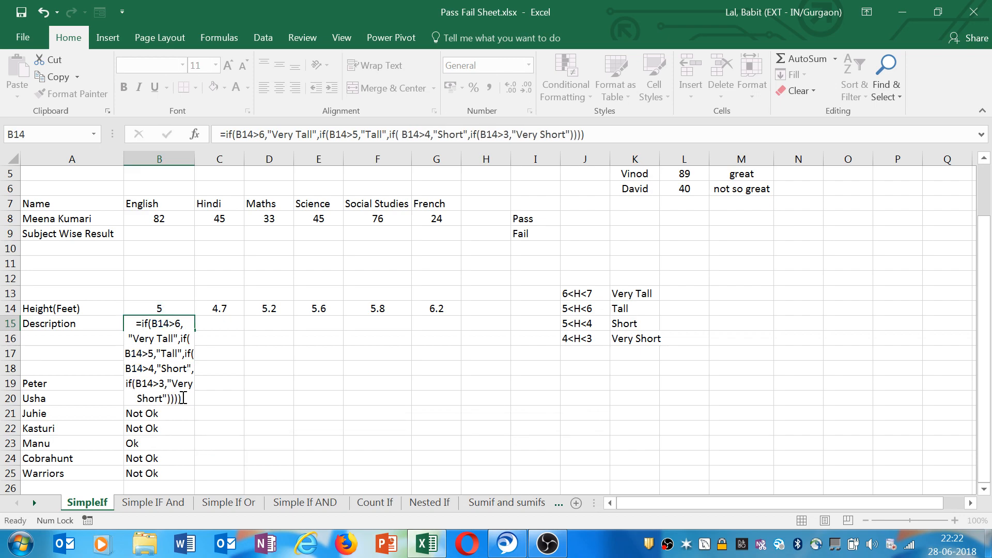
Fill B15's height description formula across row 15 to G15.
left_click(167, 134)
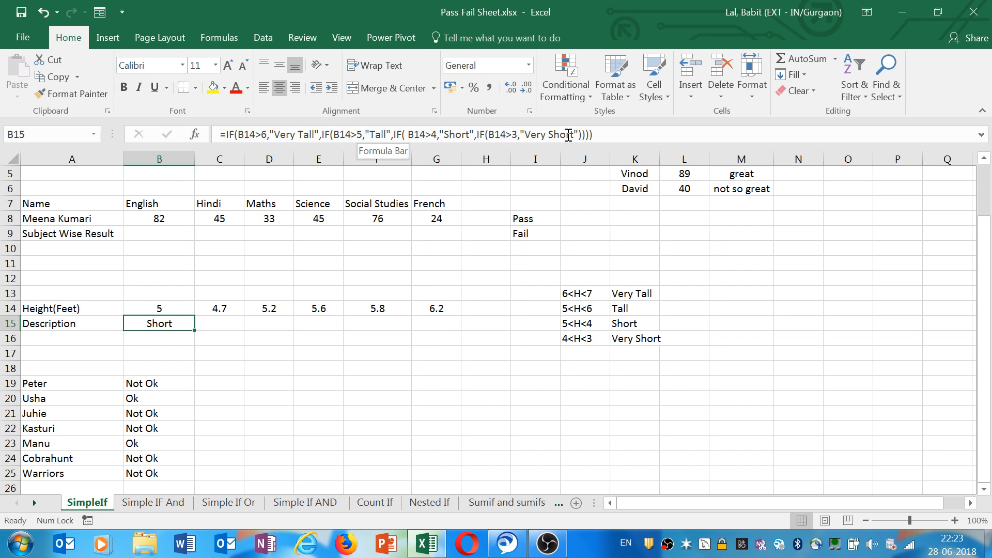
left_click_drag(194, 330, 422, 313)
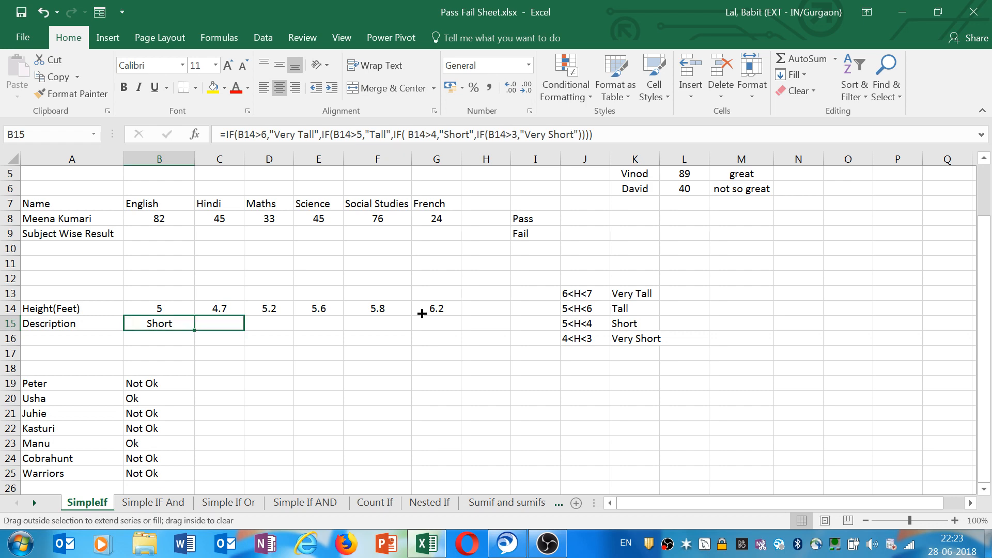
left_click_drag(422, 313, 424, 320)
left_click(377, 323)
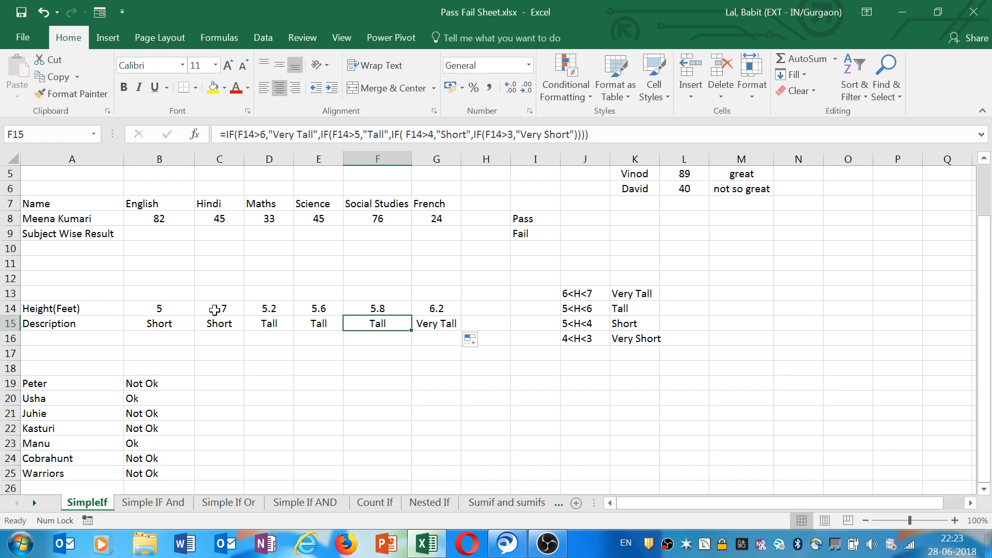
Test the descriptions by changing B14's height to 6 and then to 6.5.
left_click(170, 310)
type("6")
key("Return")
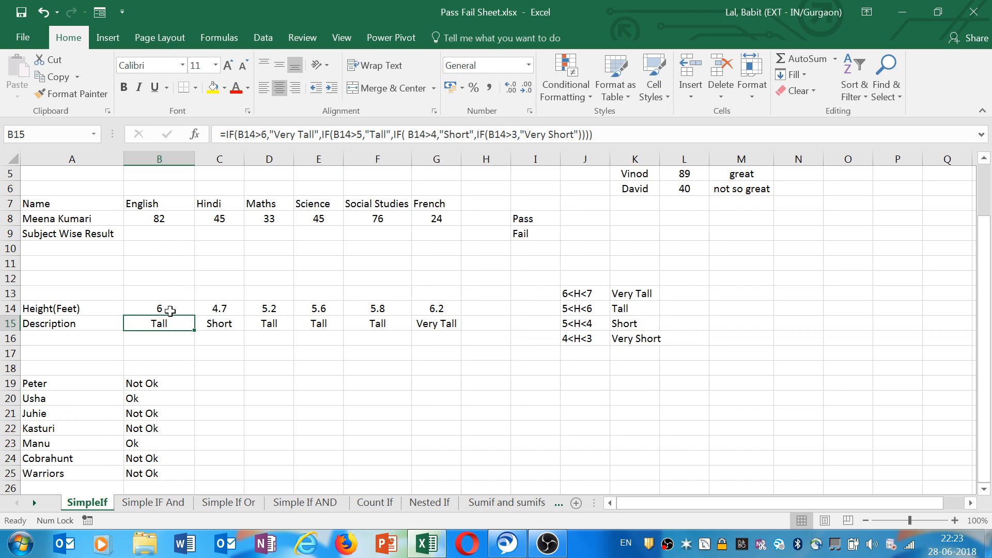
left_click(170, 310)
type("6.5")
left_click(439, 310)
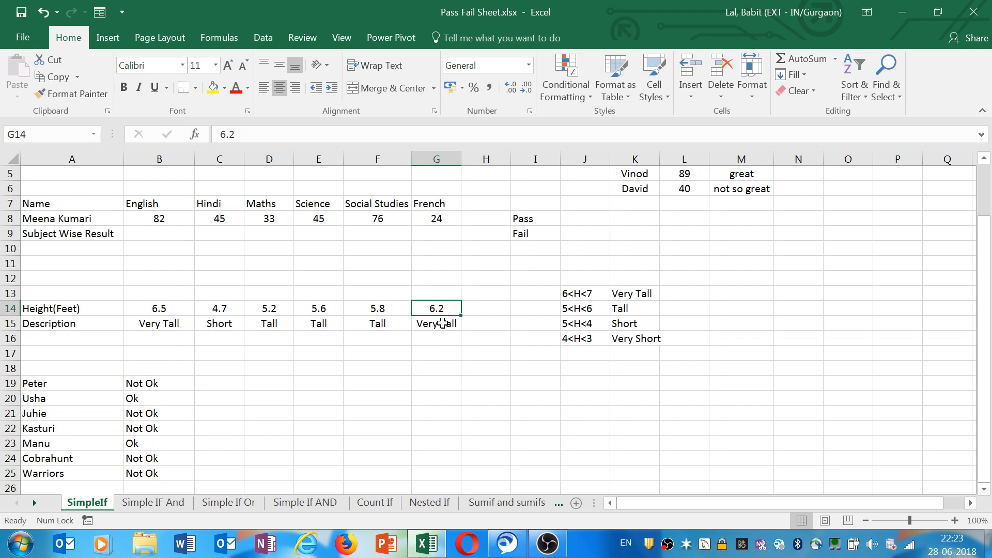
Replace the label texts in B15's formula with references to the category cells K13, K14, K15 and K16.
key("Down")
key("Left")
key("Left")
key("Left")
key("Left")
key("Left")
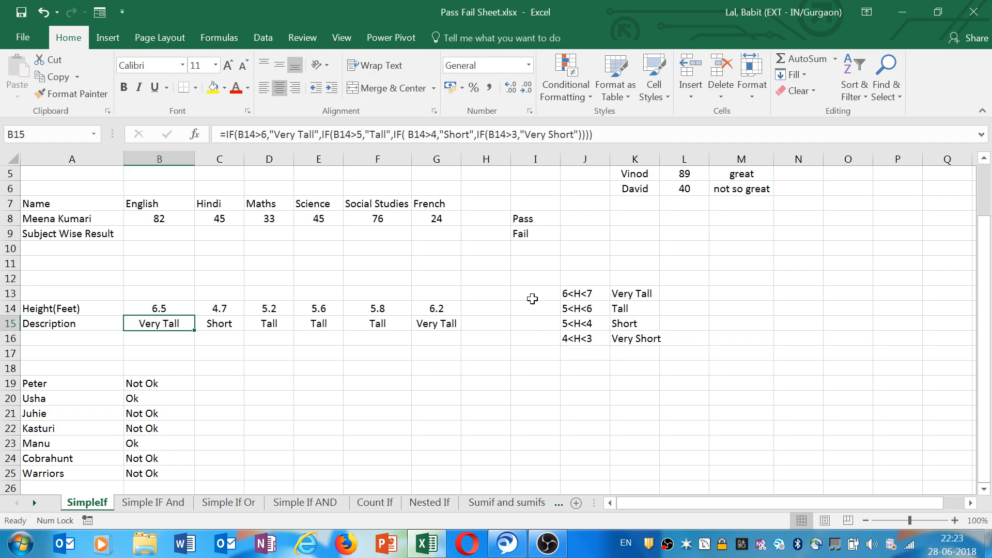
left_click(636, 291)
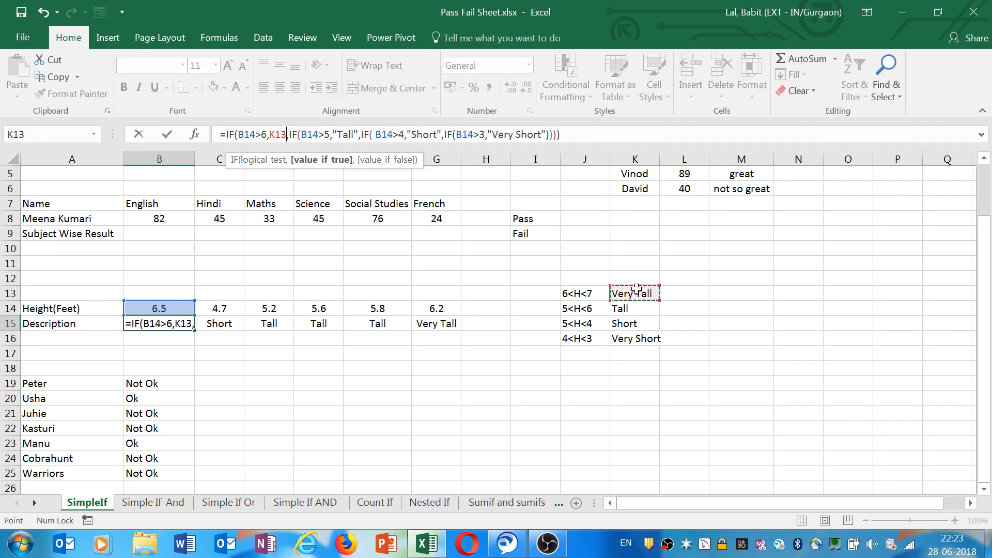
left_click_drag(333, 135, 359, 134)
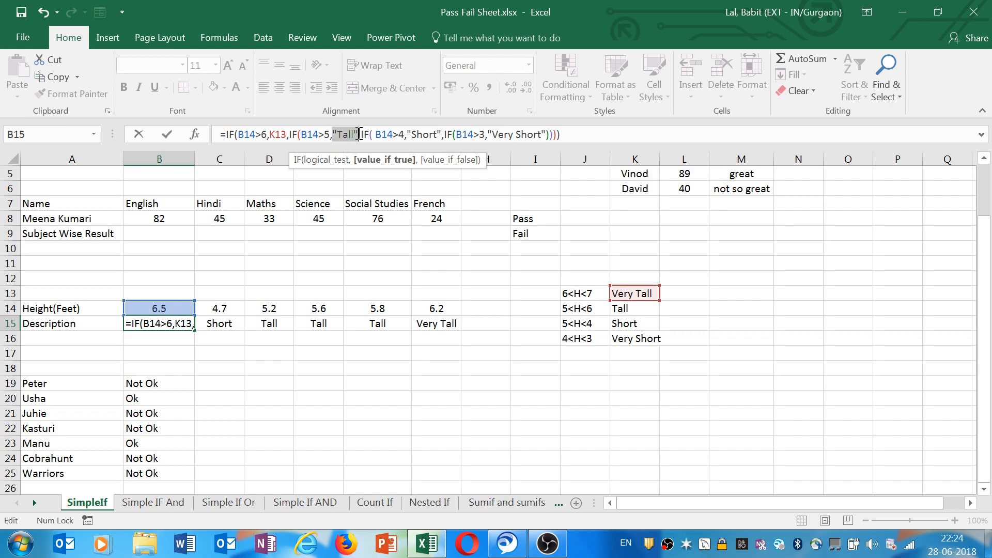
left_click(634, 308)
left_click_drag(398, 135, 415, 134)
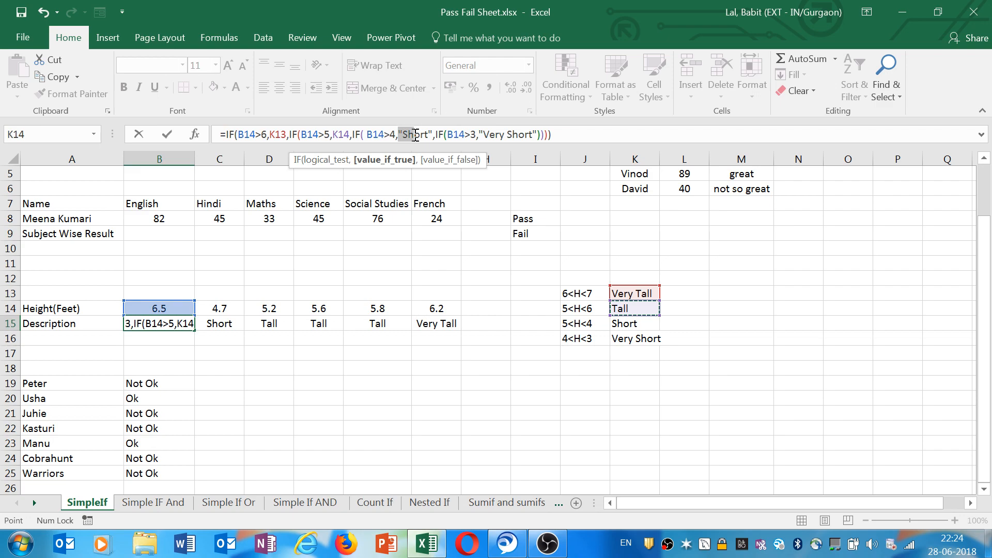
left_click_drag(461, 134, 493, 134)
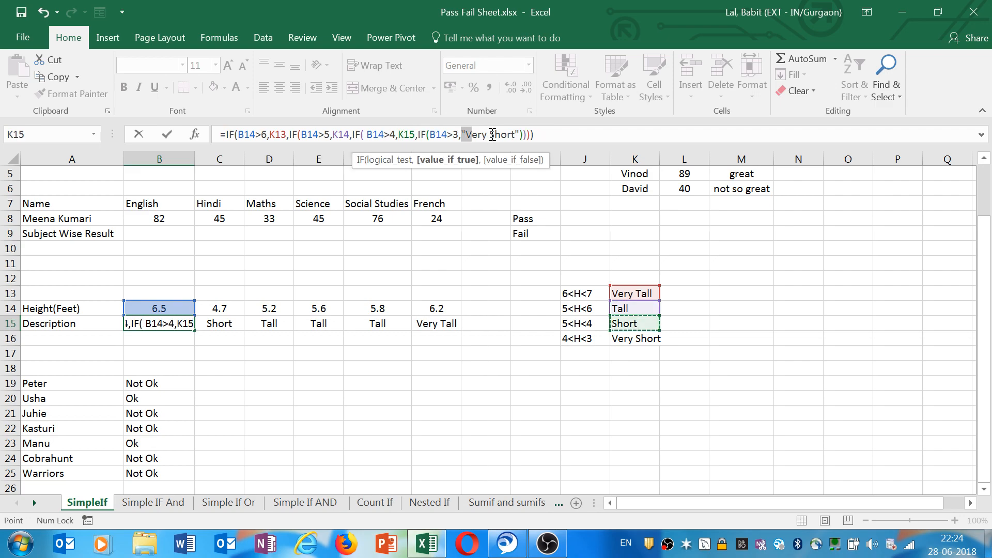
left_click_drag(492, 134, 518, 134)
key("Delete")
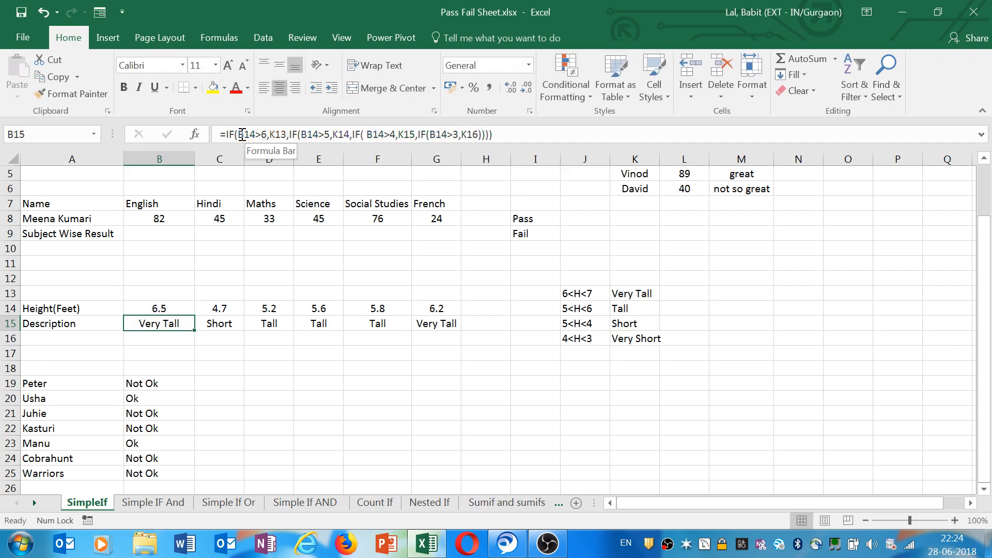
Make B15's formula use B$14 for the height and absolute $K$13 to $K$16 references for the labels.
left_click_drag(242, 134, 257, 136)
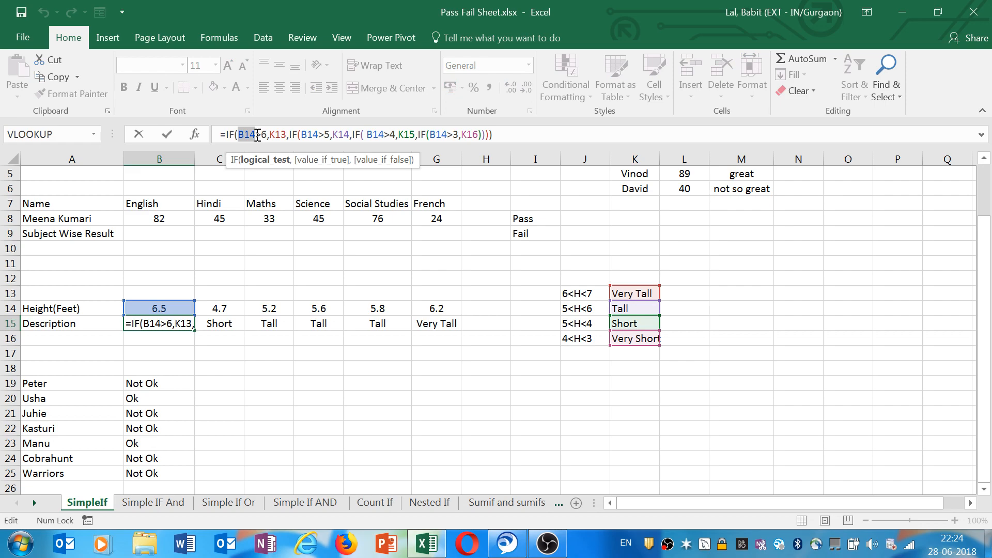
key("F4")
key("F4")
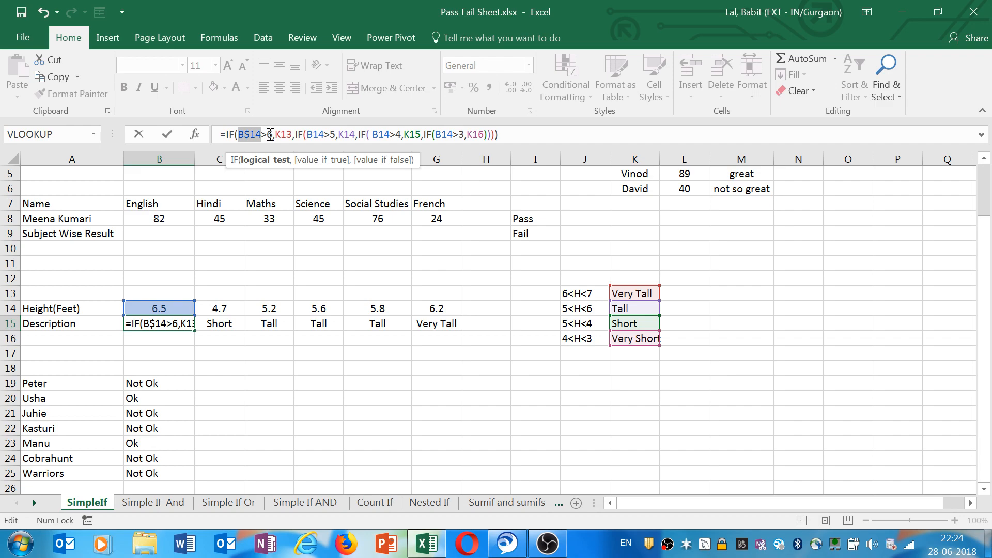
left_click(290, 135)
key("F4")
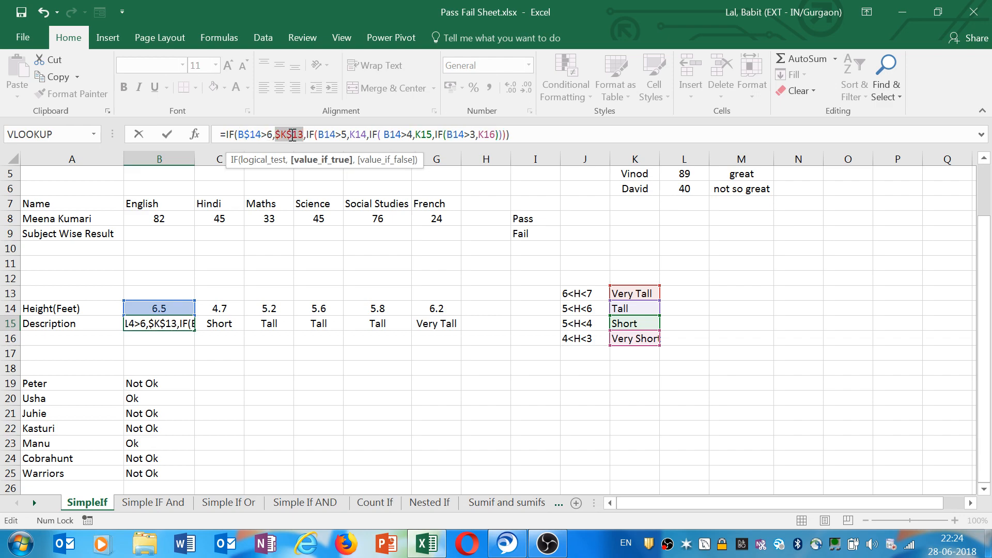
left_click_drag(318, 135, 334, 135)
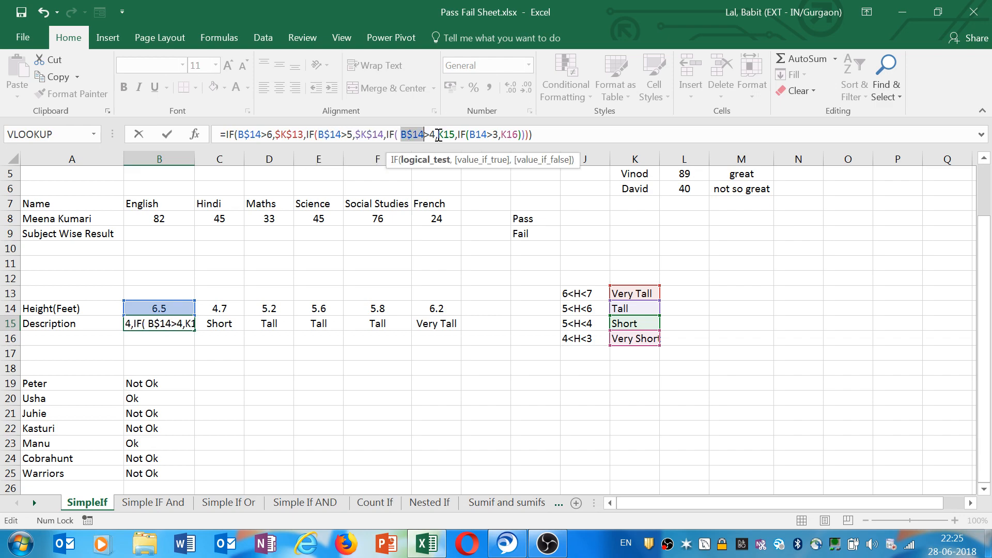
left_click(438, 135)
key("F4")
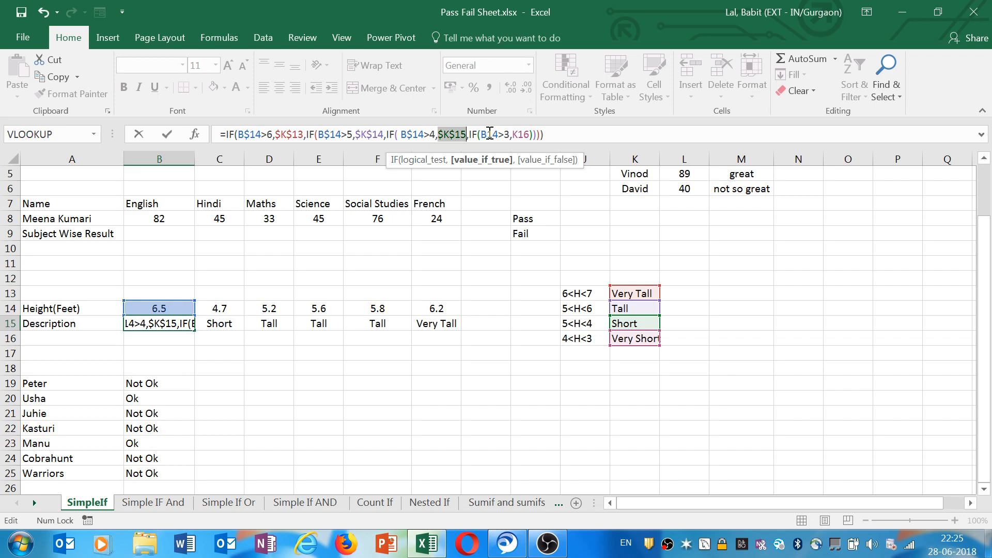
left_click(490, 134)
type("$")
double_click(532, 134)
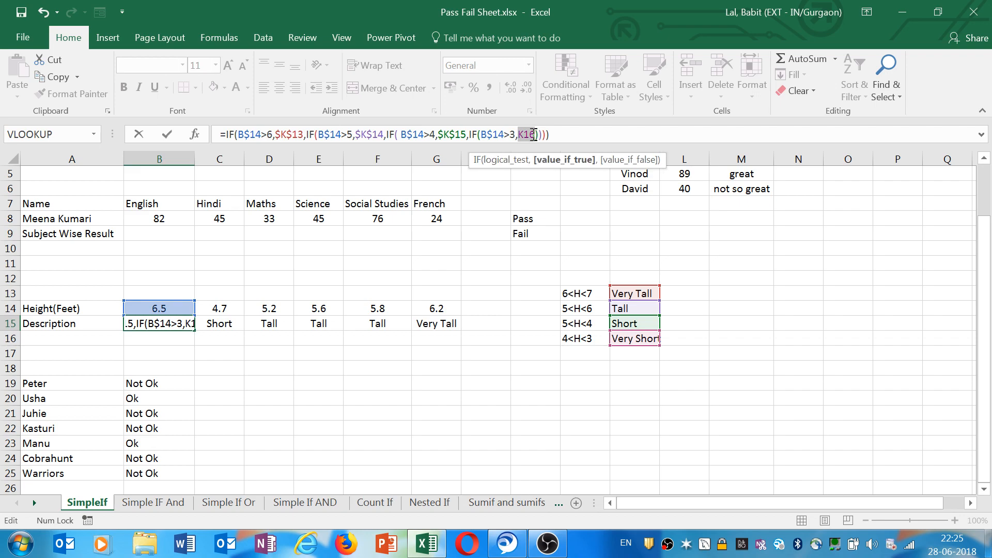
key("F4")
left_click(569, 135)
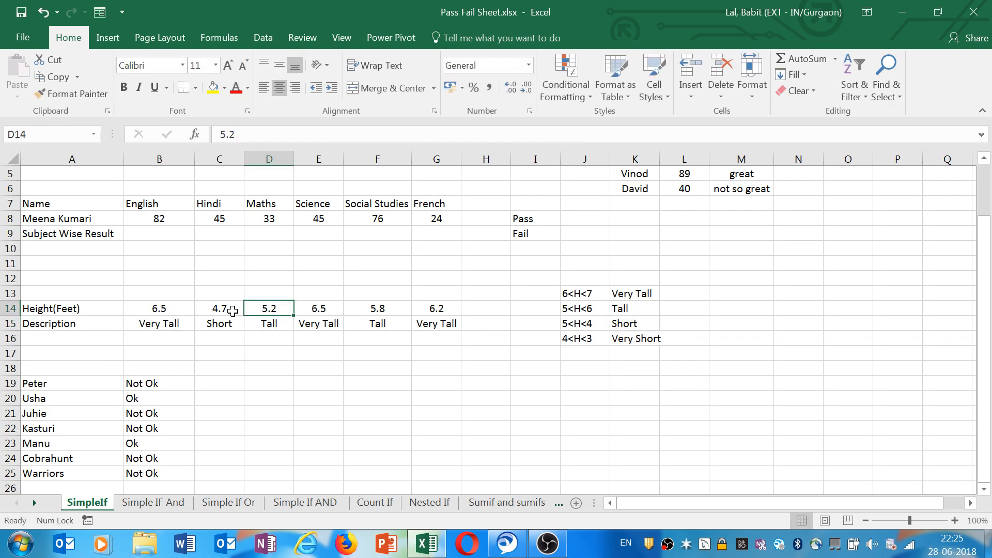
Test the formula by clearing C14's height and then entering 3.
left_click(232, 310)
key("Delete")
key("Return")
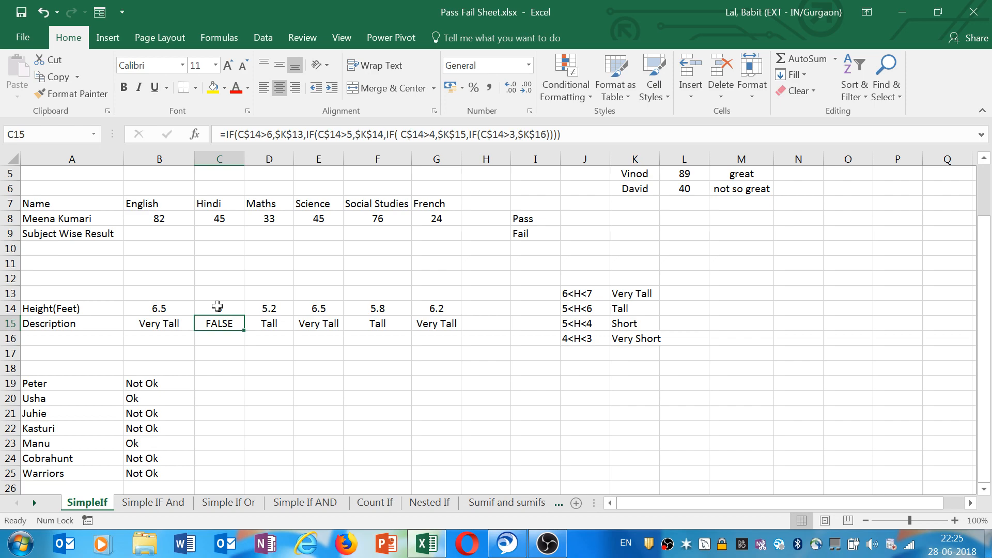
left_click(217, 306)
type("3")
key("Return")
Try to change the last condition in C15's formula to C$14=>3.
left_click(505, 135)
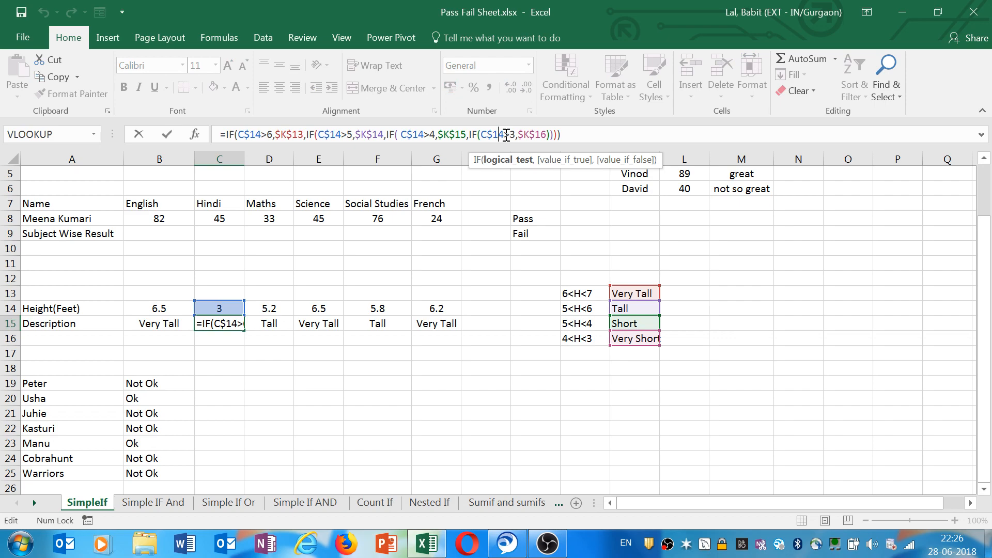
type("=")
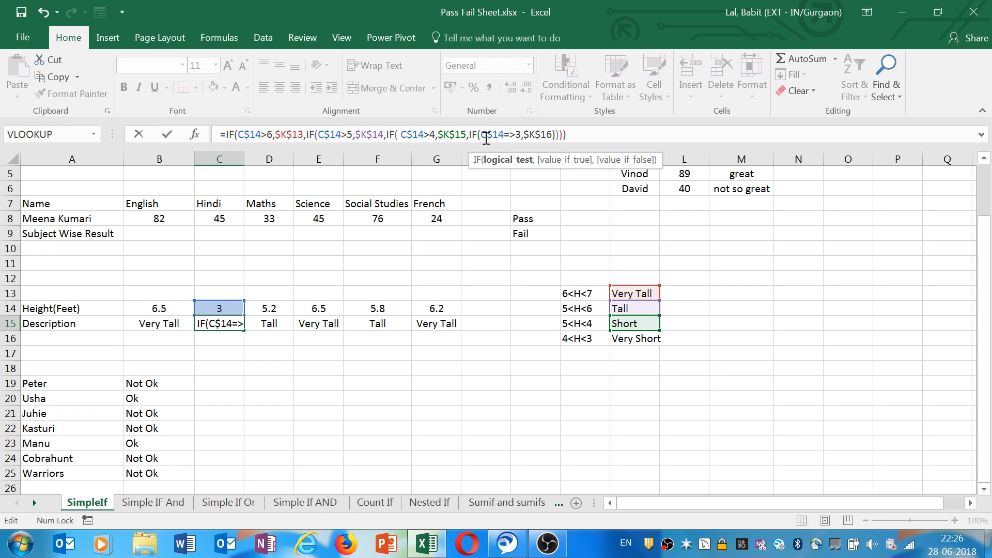
key("Return")
Fill B15's description formula across the Description row to G15.
left_click(188, 327)
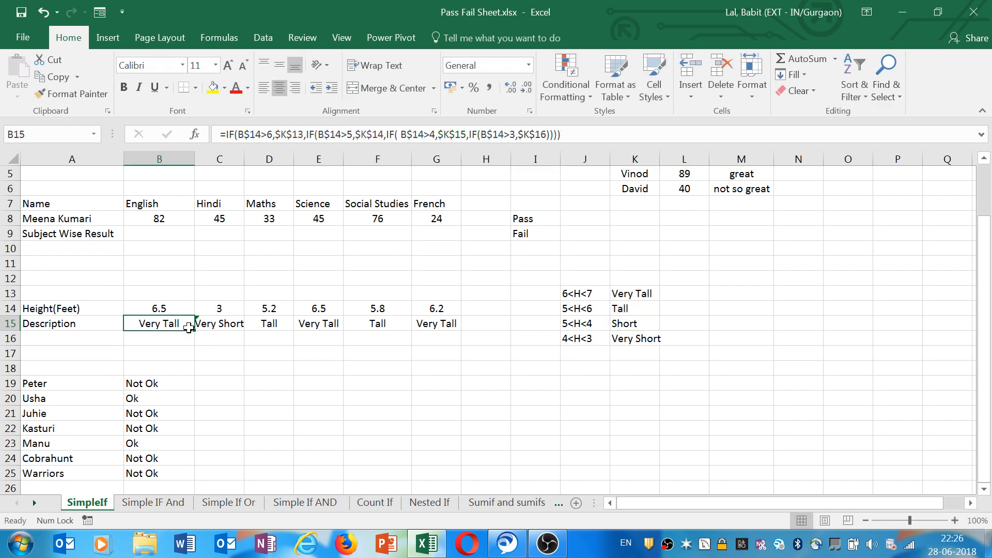
left_click_drag(189, 327, 457, 325)
left_click(231, 325)
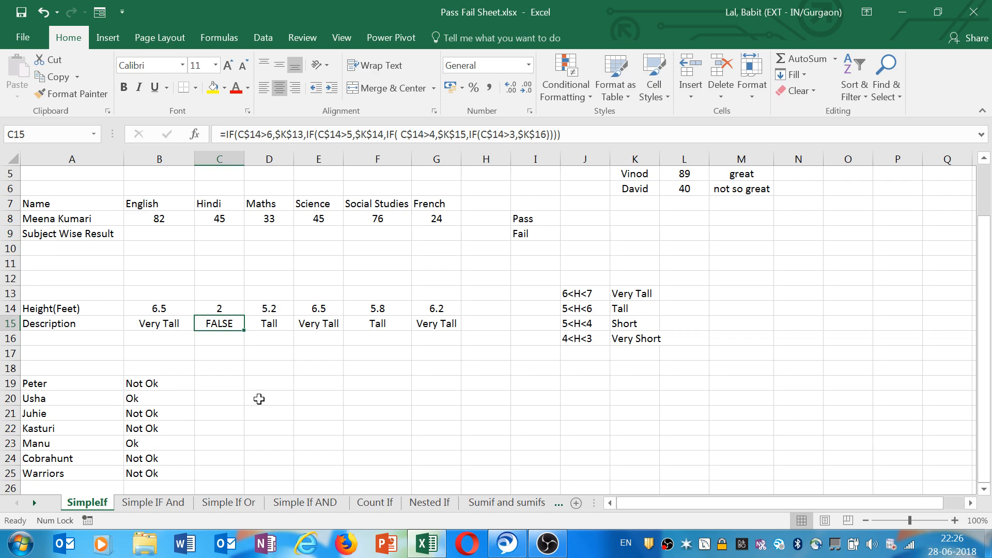
Test the copied formulas by entering 4 as C14's height and inspecting the formulas in D15 and G15.
key("Up")
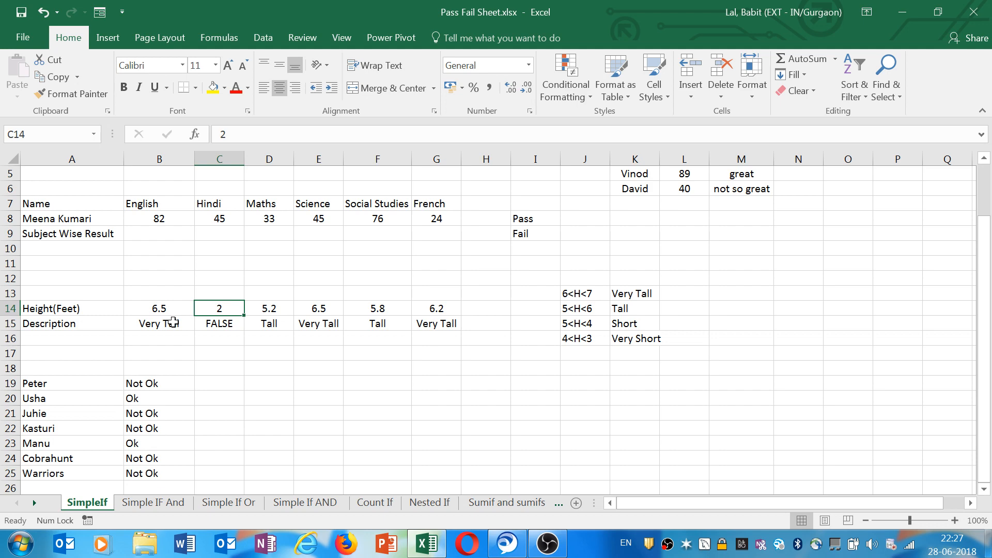
type("4")
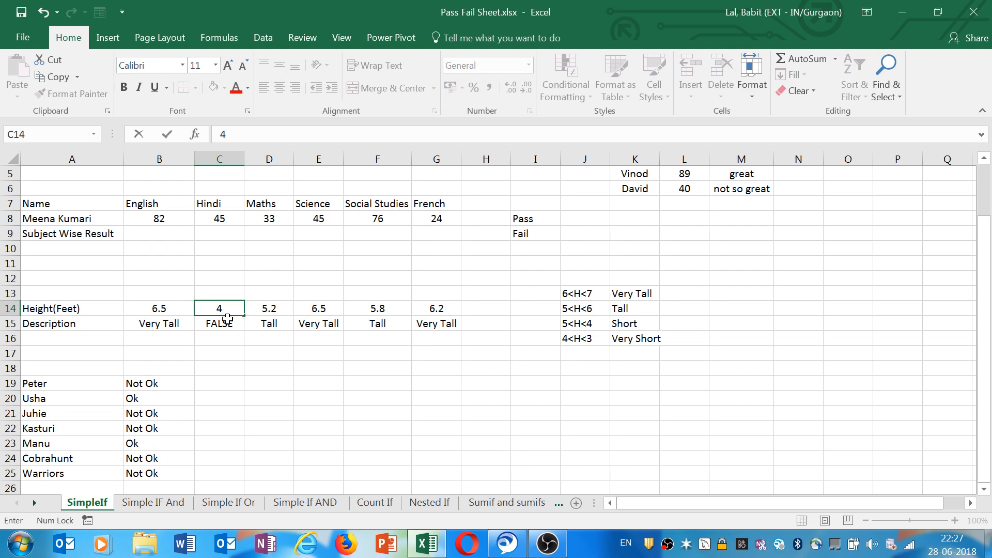
left_click(270, 335)
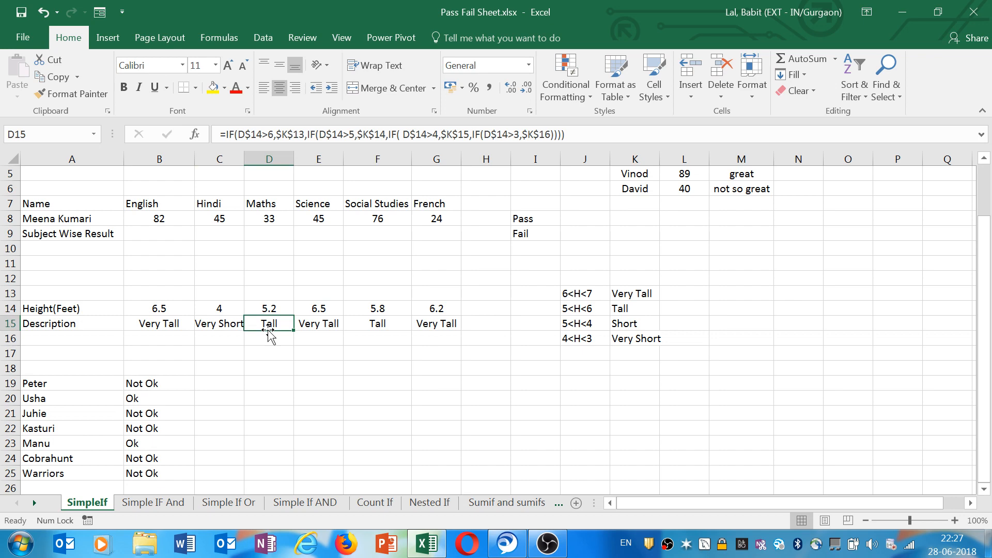
left_click(440, 325)
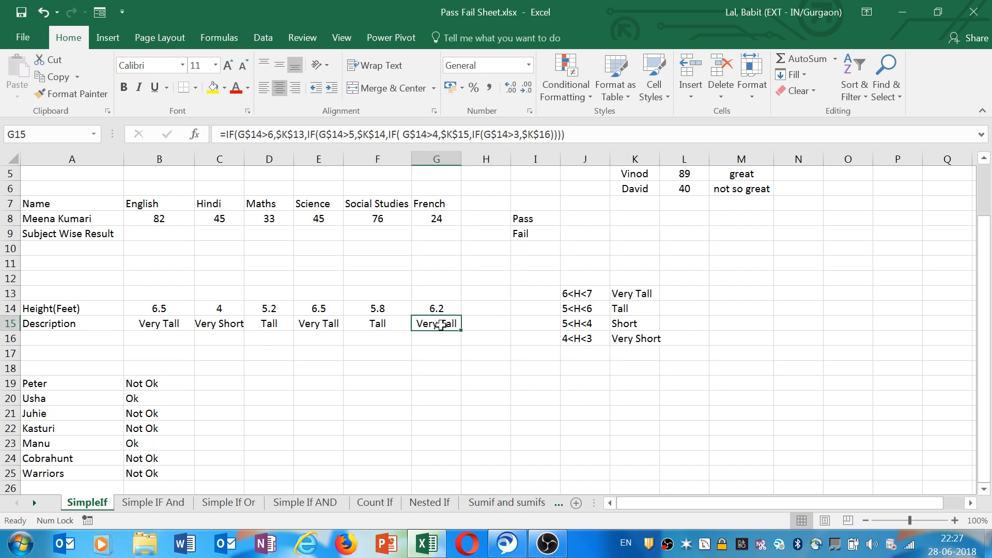